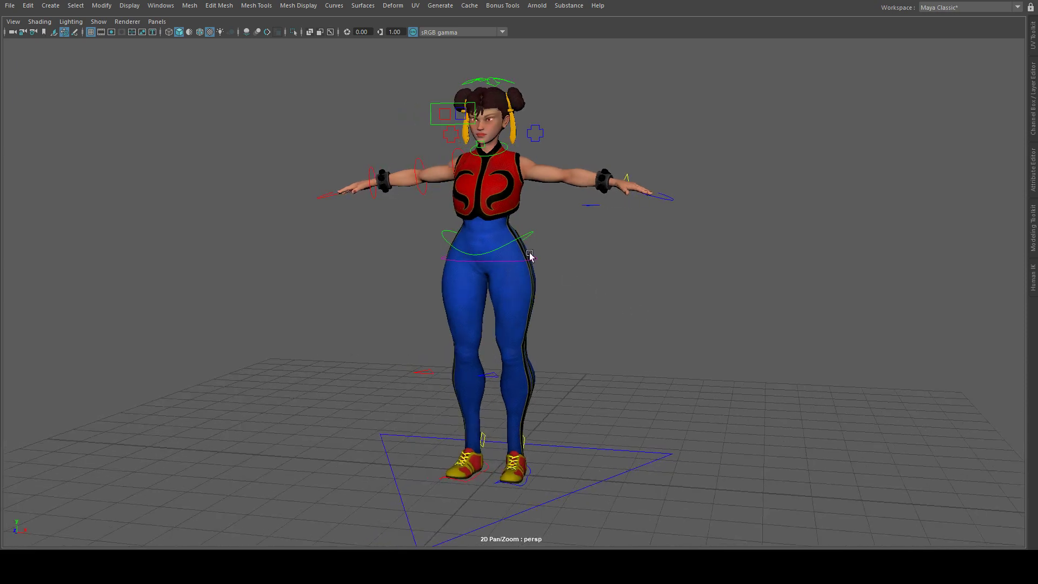
# - Move the left foot's IK control forward and up so the left knee bends
pyautogui.click(530, 260)
pyautogui.keyDown('alt'); pyautogui.moveTo(611, 271); pyautogui.dragTo(607, 352); pyautogui.keyUp('alt')
pyautogui.click(607, 406)
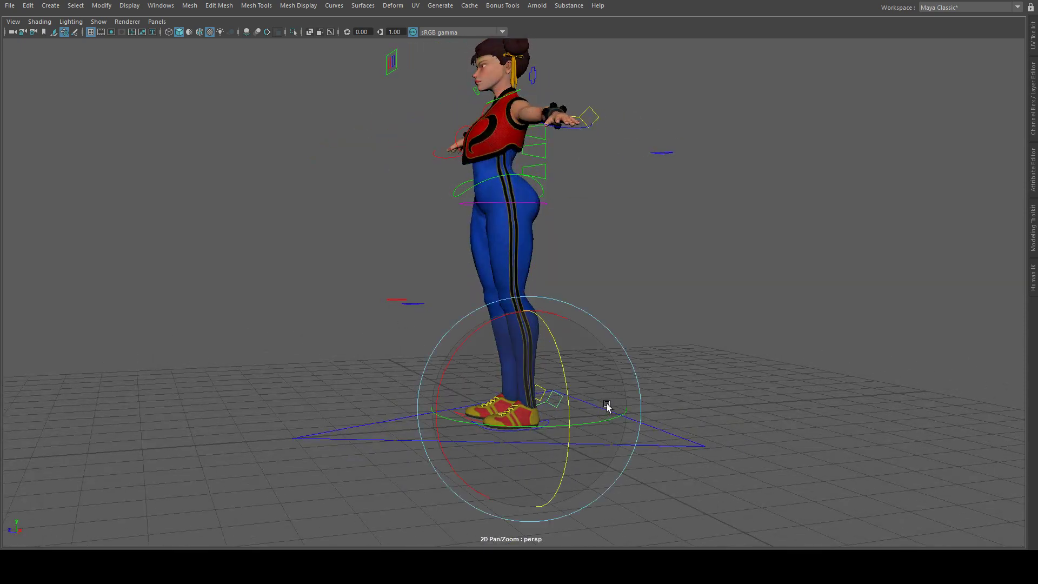
pyautogui.keyDown('alt'); pyautogui.moveTo(606, 406); pyautogui.dragTo(574, 407); pyautogui.keyUp('alt')
pyautogui.press('w')
pyautogui.keyDown('alt'); pyautogui.moveTo(672, 401); pyautogui.dragTo(562, 451); pyautogui.keyUp('alt')
pyautogui.moveTo(433, 394); pyautogui.dragTo(363, 308, button='middle')
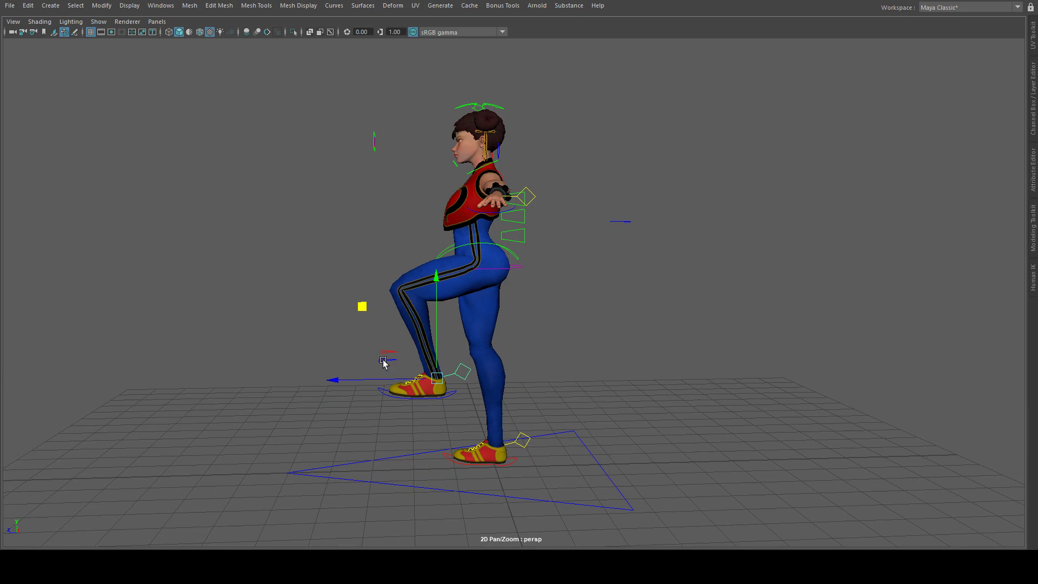
# - Try shifting the left knee's pole-vector control sideways, and undo the leg pose changes
pyautogui.moveTo(387, 357); pyautogui.dragTo(492, 324)
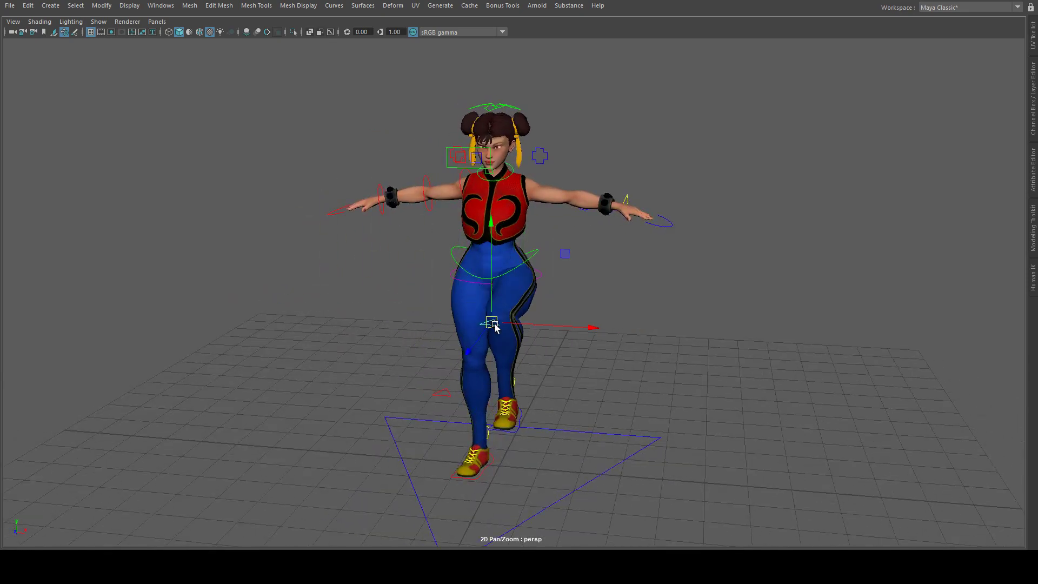
pyautogui.hotkey('ctrl', 'z')
pyautogui.hotkey('ctrl', 'z')
# - Show the Channel Box and Layer Editor beside the viewport
pyautogui.keyDown('alt'); pyautogui.moveTo(675, 342); pyautogui.dragTo(638, 354); pyautogui.keyUp('alt')
pyautogui.keyDown('alt'); pyautogui.moveTo(638, 354); pyautogui.dragTo(533, 397, button='right'); pyautogui.keyUp('alt')
pyautogui.keyDown('alt'); pyautogui.moveTo(532, 399); pyautogui.dragTo(541, 402); pyautogui.keyUp('alt')
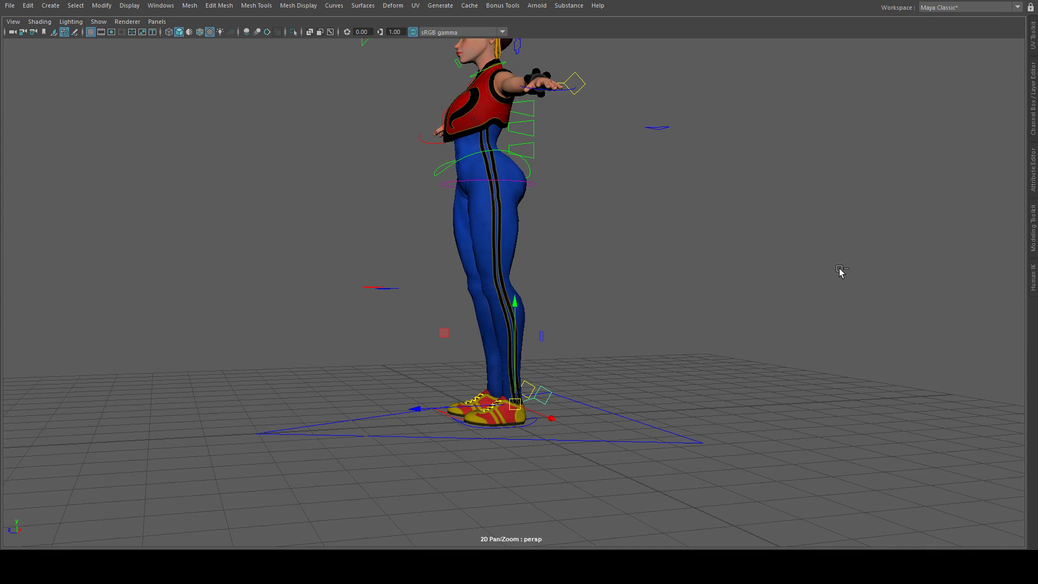
pyautogui.hotkey('ctrl', 'a')
pyautogui.keyDown('alt'); pyautogui.moveTo(530, 368); pyautogui.dragTo(535, 375); pyautogui.keyUp('alt')
pyautogui.hotkey('ctrl', 'a')
pyautogui.hotkey('ctrl', 'a')
# - Try a Heel Lift of 3.6 on the left leg's IK control, and undo it
pyautogui.click(456, 420)
pyautogui.click(474, 408)
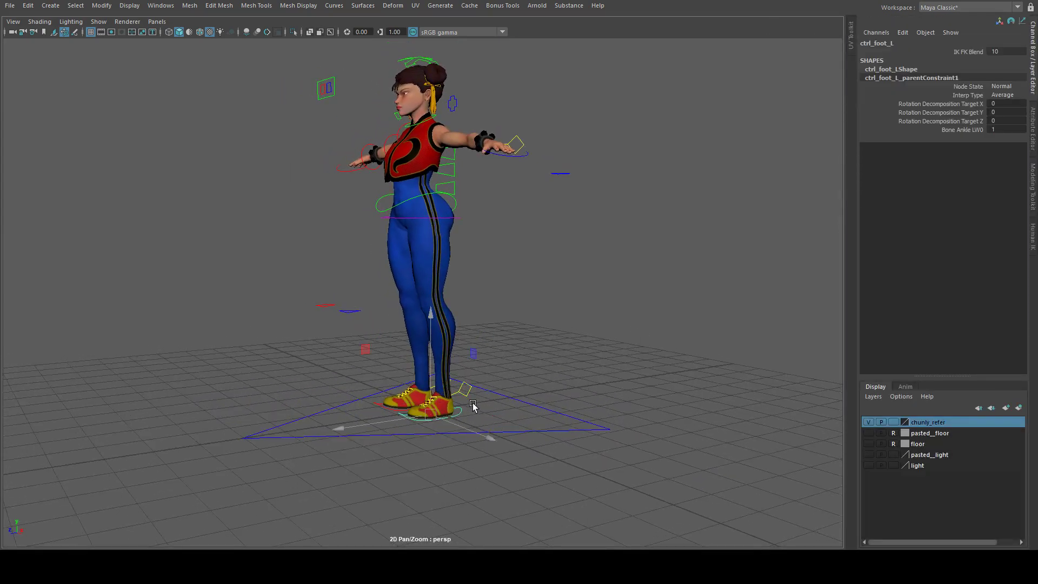
pyautogui.click(468, 394)
pyautogui.keyDown('alt'); pyautogui.moveTo(593, 303); pyautogui.dragTo(641, 319); pyautogui.keyUp('alt')
pyautogui.keyDown('alt'); pyautogui.moveTo(572, 295); pyautogui.dragTo(646, 296, button='right'); pyautogui.keyUp('alt')
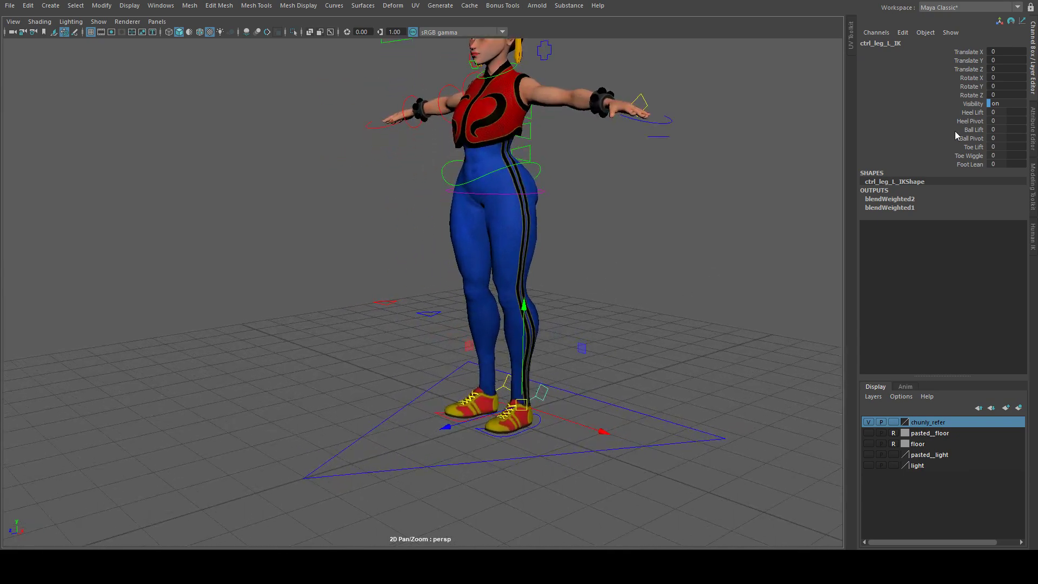
pyautogui.click(971, 112)
pyautogui.scroll(5, 528, 232)
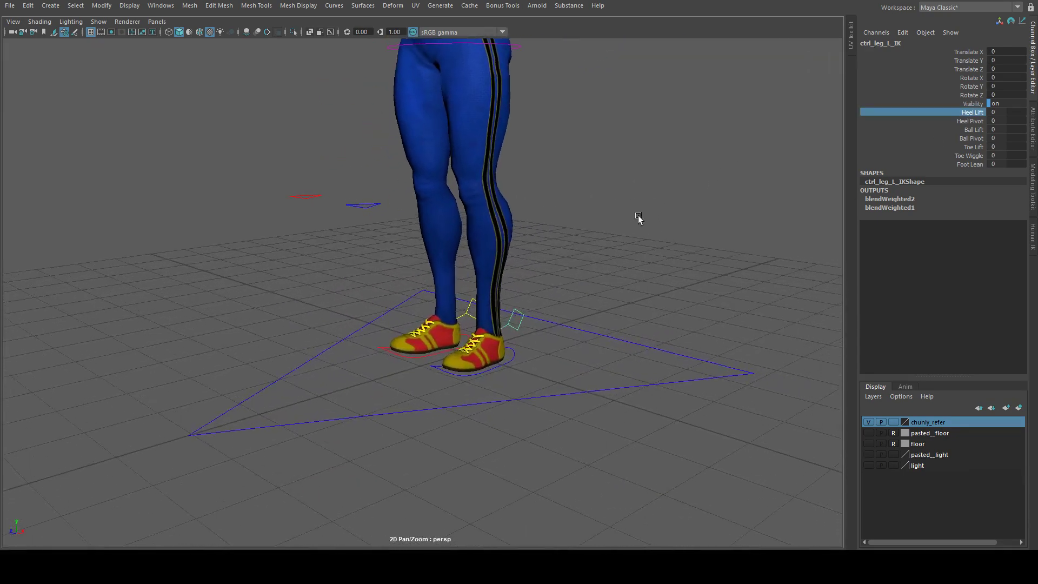
pyautogui.moveTo(697, 125); pyautogui.dragTo(707, 125, button='middle')
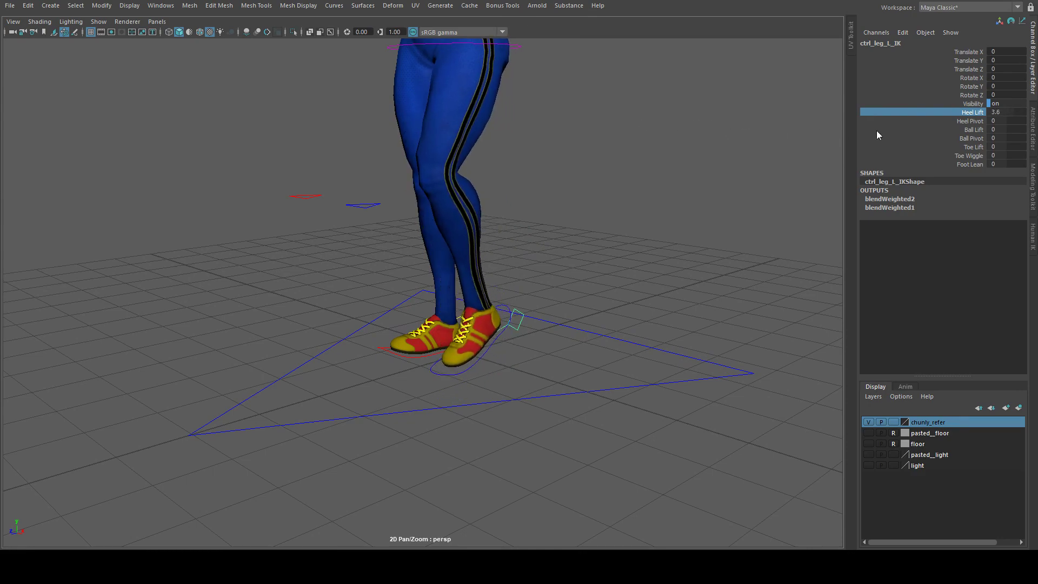
pyautogui.hotkey('ctrl', 'z')
# - Test the left leg IK control's Heel Pivot, Ball Lift and Ball Pivot attributes by varying their values
pyautogui.click(969, 121)
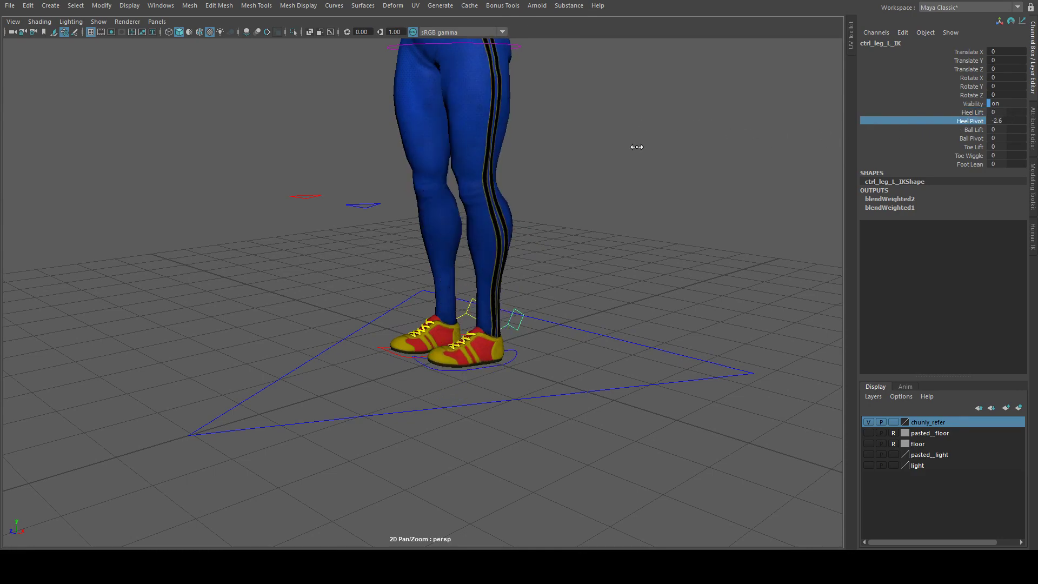
pyautogui.moveTo(703, 155)
pyautogui.mouseDown(button='middle')
pyautogui.moveTo(692, 155)
pyautogui.moveTo(744, 153)
pyautogui.moveTo(702, 157)
pyautogui.mouseUp(button='middle')
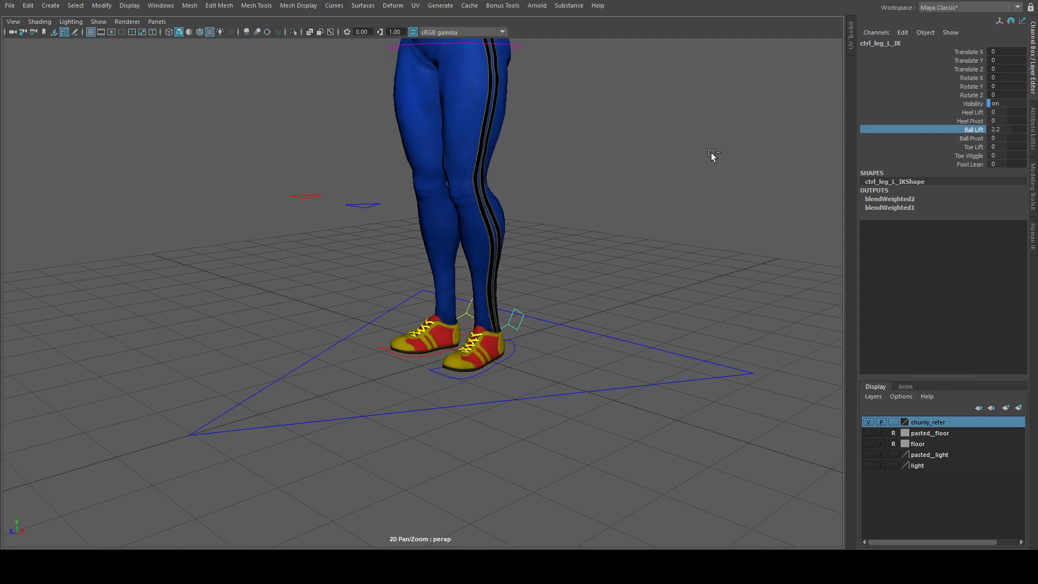
pyautogui.click(972, 138)
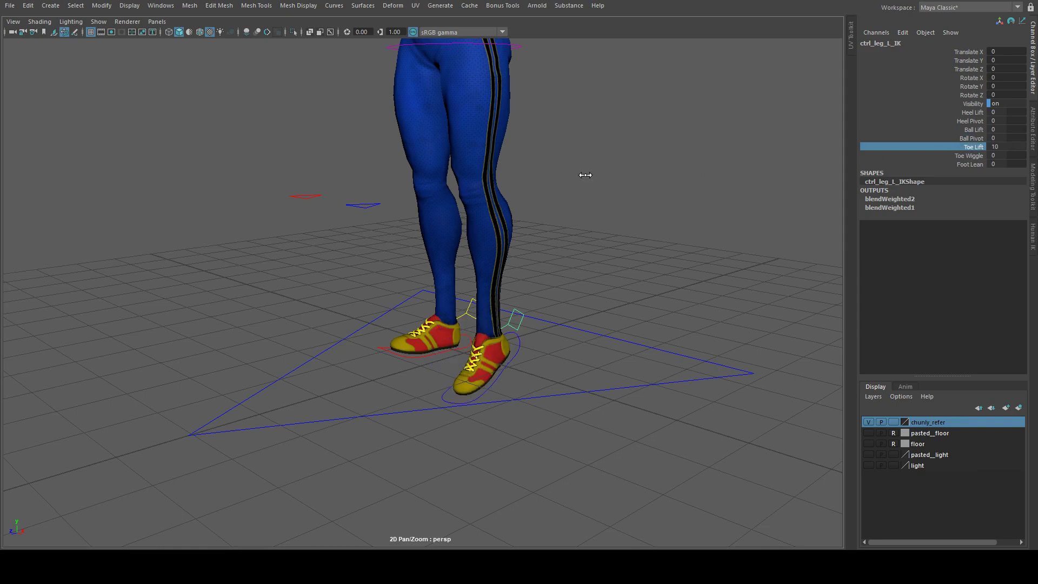
# - Try the left foot's Toe Wiggle down to -10 and vary its Foot Lean, undoing the change
pyautogui.click(971, 156)
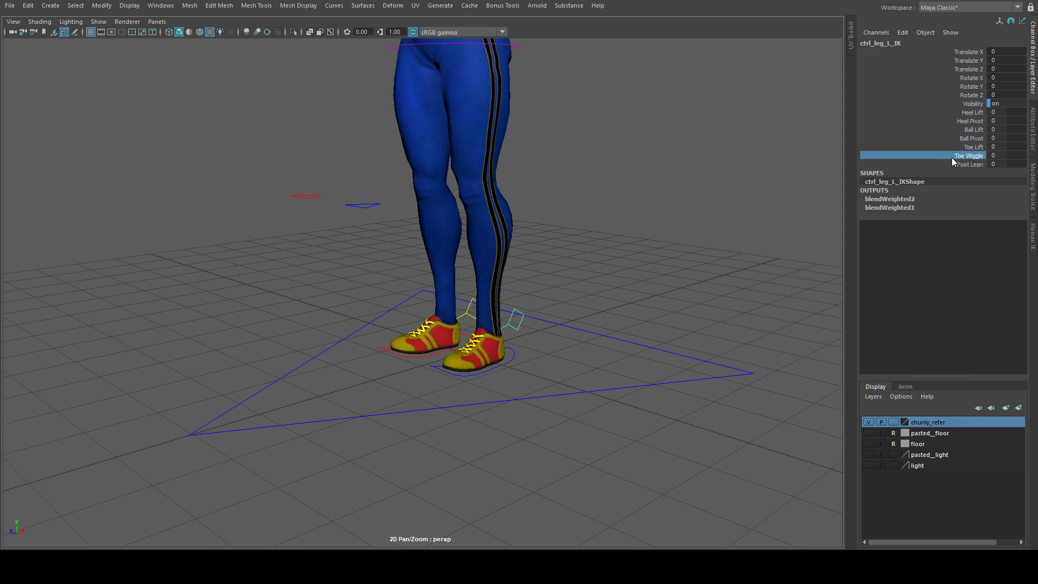
pyautogui.moveTo(558, 188); pyautogui.dragTo(714, 182, button='middle')
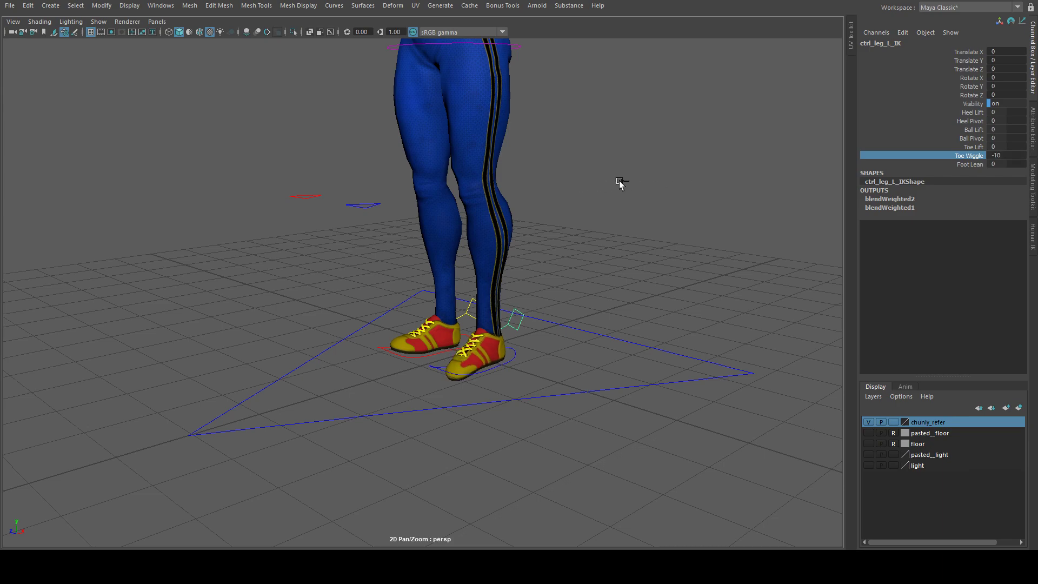
pyautogui.click(971, 165)
pyautogui.moveTo(632, 192); pyautogui.dragTo(524, 184, button='middle')
pyautogui.hotkey('ctrl', 'z')
# - Try adjusting a control on the character rig, and undo the changes
pyautogui.keyDown('alt'); pyautogui.moveTo(659, 214); pyautogui.dragTo(523, 213, button='right'); pyautogui.keyUp('alt')
pyautogui.keyDown('alt'); pyautogui.moveTo(523, 214); pyautogui.dragTo(491, 310, button='middle'); pyautogui.keyUp('alt')
pyautogui.keyDown('alt'); pyautogui.moveTo(492, 311); pyautogui.dragTo(465, 215); pyautogui.keyUp('alt')
pyautogui.moveTo(447, 254)
pyautogui.mouseDown()
pyautogui.moveTo(515, 221)
pyautogui.moveTo(449, 254)
pyautogui.moveTo(479, 234)
pyautogui.moveTo(473, 219)
pyautogui.moveTo(440, 204)
pyautogui.moveTo(470, 250)
pyautogui.moveTo(474, 287)
pyautogui.moveTo(444, 201)
pyautogui.moveTo(466, 254)
pyautogui.mouseUp()
pyautogui.press('e')
pyautogui.click(515, 220)
pyautogui.hotkey('ctrl', 'z')
pyautogui.keyDown('alt'); pyautogui.moveTo(524, 222); pyautogui.dragTo(483, 232); pyautogui.keyUp('alt')
pyautogui.hotkey('ctrl', 'z')
# - Set the left hand control's IK_FK Blend to 0 to switch the arm to its FK controls
pyautogui.keyDown('alt'); pyautogui.moveTo(605, 287); pyautogui.dragTo(641, 226); pyautogui.keyUp('alt')
pyautogui.keyDown('alt'); pyautogui.moveTo(688, 244); pyautogui.dragTo(663, 251, button='middle'); pyautogui.keyUp('alt')
pyautogui.press('q')
pyautogui.keyDown('alt'); pyautogui.moveTo(732, 200); pyautogui.dragTo(795, 200, button='middle'); pyautogui.keyUp('alt')
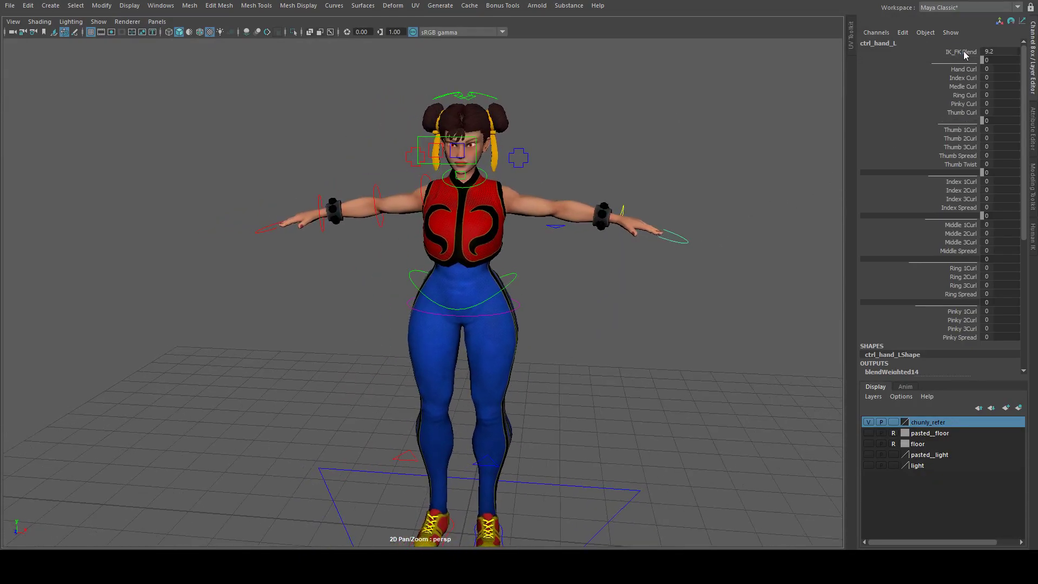
pyautogui.moveTo(796, 127); pyautogui.dragTo(712, 128, button='middle')
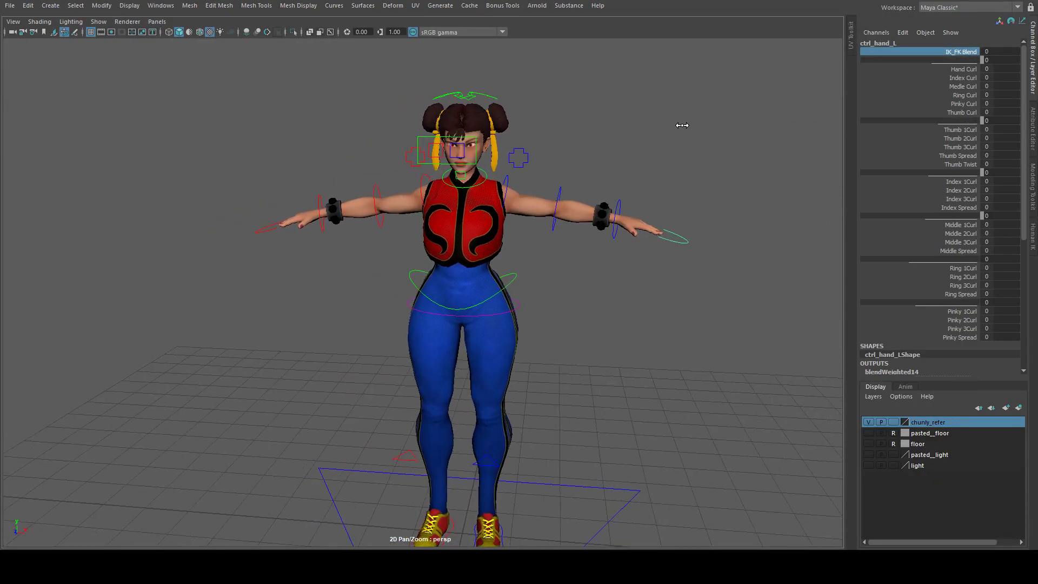
# - Try rotating the left shoulder's FK control, undo the rotation and clear the selection
pyautogui.click(507, 180)
pyautogui.press('e')
pyautogui.moveTo(572, 135); pyautogui.dragTo(582, 187)
pyautogui.hotkey('ctrl', 'z')
pyautogui.press('q')
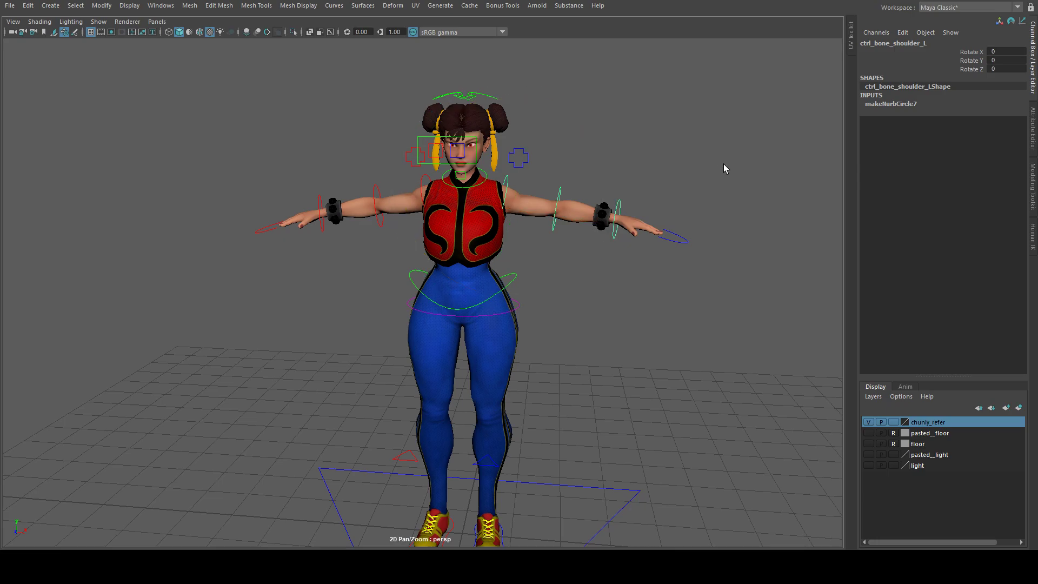
pyautogui.click(724, 169)
# - Set the left hand control's IK_FK Blend to 10 to return the arm to IK
pyautogui.click(675, 237)
pyautogui.keyDown('alt'); pyautogui.moveTo(716, 197); pyautogui.dragTo(656, 200); pyautogui.keyUp('alt')
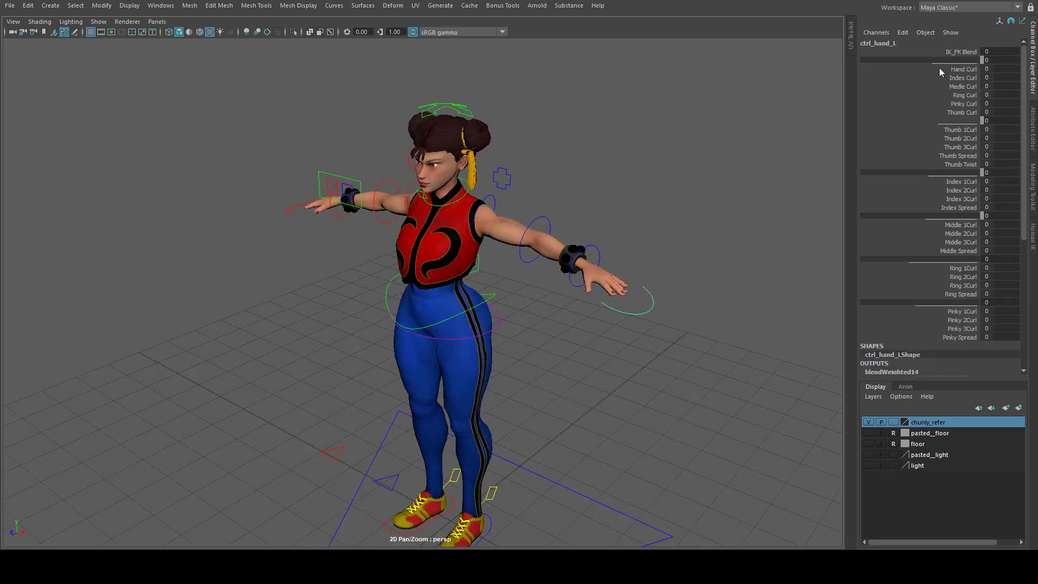
pyautogui.moveTo(725, 133); pyautogui.dragTo(799, 126, button='middle')
pyautogui.keyDown('alt'); pyautogui.moveTo(688, 252); pyautogui.dragTo(670, 203, button='middle'); pyautogui.keyUp('alt')
pyautogui.keyDown('alt'); pyautogui.moveTo(667, 203); pyautogui.dragTo(608, 211); pyautogui.keyUp('alt')
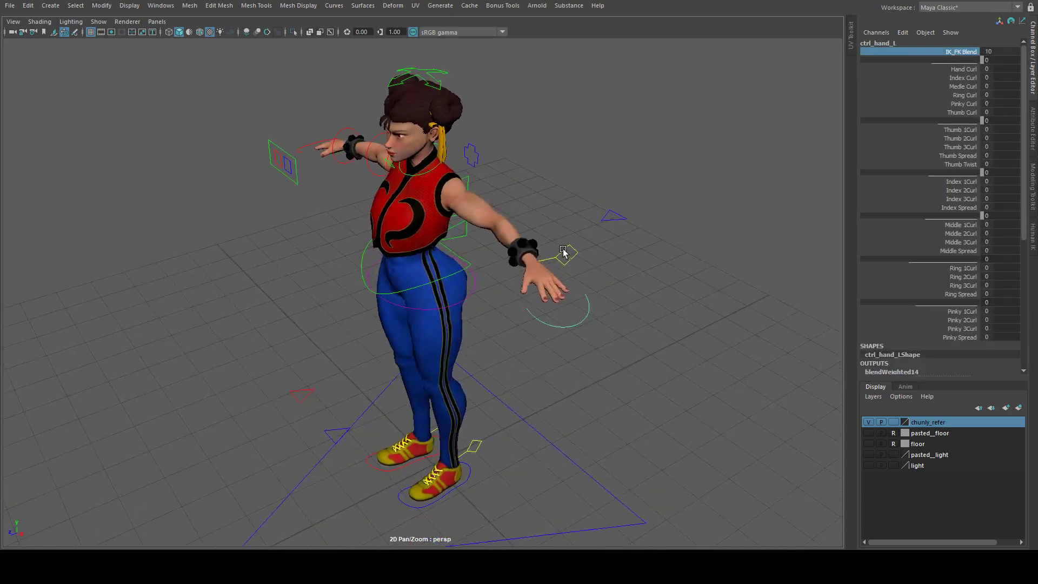
# - Move the left arm's IK wrist control in toward the body so the arm lowers
pyautogui.click(566, 254)
pyautogui.keyDown('alt'); pyautogui.moveTo(618, 258); pyautogui.dragTo(605, 251); pyautogui.keyUp('alt')
pyautogui.moveTo(514, 256); pyautogui.dragTo(408, 261)
# - Select the left elbow's pole-vector control, undo the arm pose changes and clear the selection
pyautogui.click(616, 220)
pyautogui.keyDown('alt'); pyautogui.moveTo(616, 222); pyautogui.dragTo(593, 243); pyautogui.keyUp('alt')
pyautogui.hotkey('ctrl', 'z')
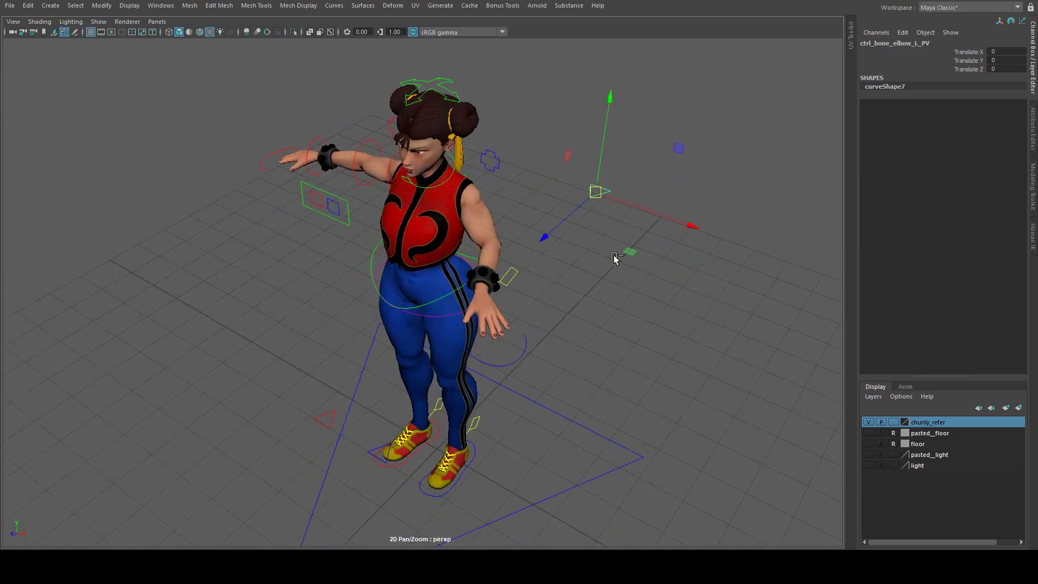
pyautogui.hotkey('ctrl', 'z')
pyautogui.hotkey('ctrl', 'z')
pyautogui.hotkey('ctrl', 'z')
pyautogui.keyDown('alt'); pyautogui.moveTo(530, 281); pyautogui.dragTo(499, 293); pyautogui.keyUp('alt')
pyautogui.click(544, 126)
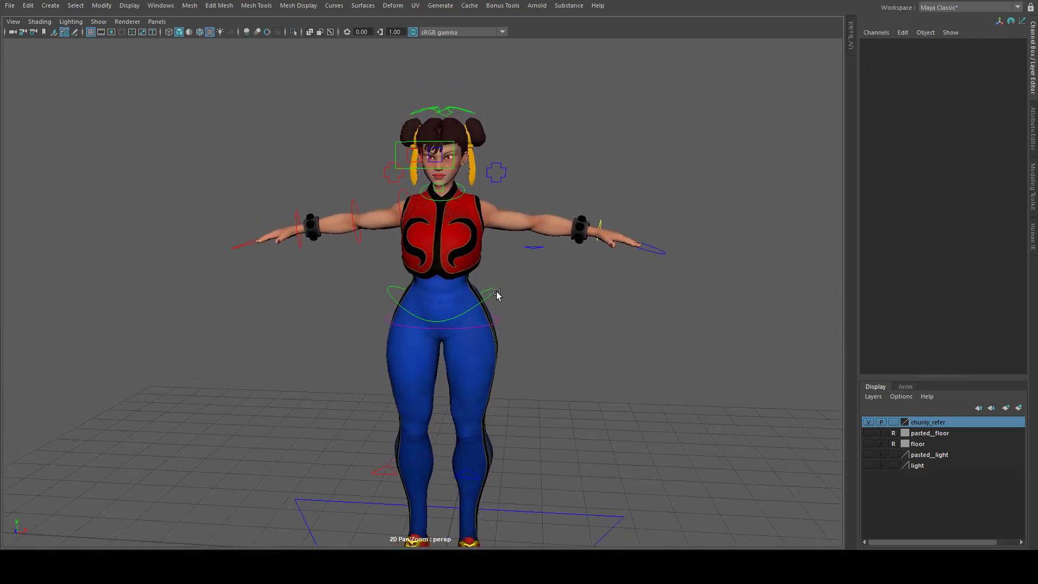
# - Try adjusting the green waist control around the torso, and undo the change
pyautogui.click(493, 291)
pyautogui.keyDown('alt'); pyautogui.moveTo(519, 282); pyautogui.dragTo(535, 268, button='middle'); pyautogui.keyUp('alt')
pyautogui.moveTo(459, 247); pyautogui.dragTo(346, 238)
pyautogui.hotkey('ctrl', 'z')
pyautogui.keyDown('alt'); pyautogui.moveTo(331, 238); pyautogui.dragTo(389, 247, button='middle'); pyautogui.keyUp('alt')
pyautogui.moveTo(320, 220); pyautogui.dragTo(328, 240)
pyautogui.keyDown('alt'); pyautogui.moveTo(329, 239); pyautogui.dragTo(439, 258); pyautogui.keyUp('alt')
# - Try rotating the neck control, undoing the rotation
pyautogui.click(481, 237)
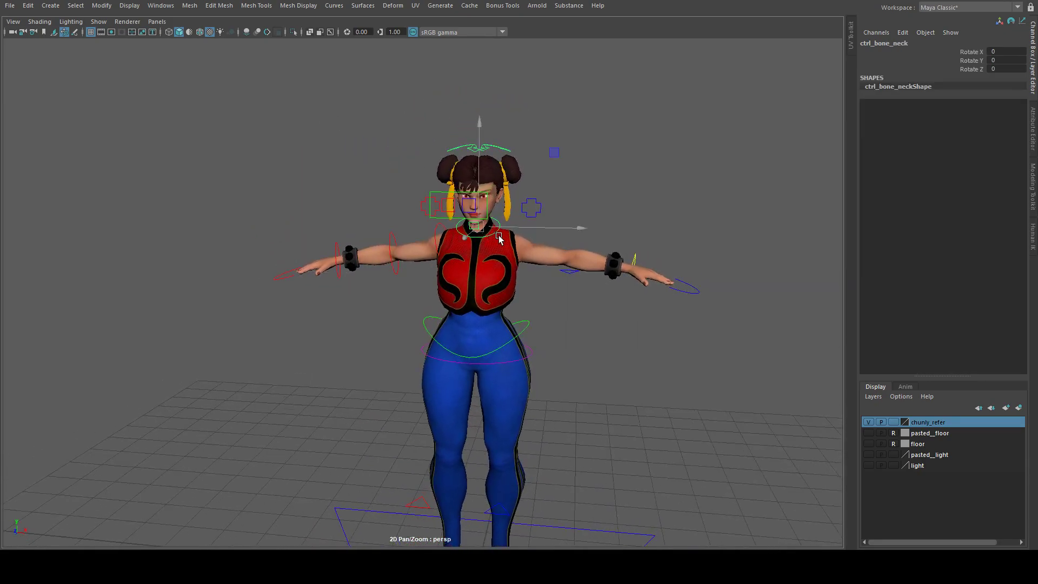
pyautogui.scroll(3, 541, 213)
pyautogui.moveTo(574, 217)
pyautogui.mouseDown()
pyautogui.moveTo(551, 182)
pyautogui.moveTo(558, 203)
pyautogui.moveTo(575, 207)
pyautogui.moveTo(563, 213)
pyautogui.mouseUp()
pyautogui.hotkey('ctrl', 'z')
pyautogui.moveTo(456, 264)
pyautogui.mouseDown()
pyautogui.moveTo(511, 263)
pyautogui.moveTo(446, 265)
pyautogui.mouseUp()
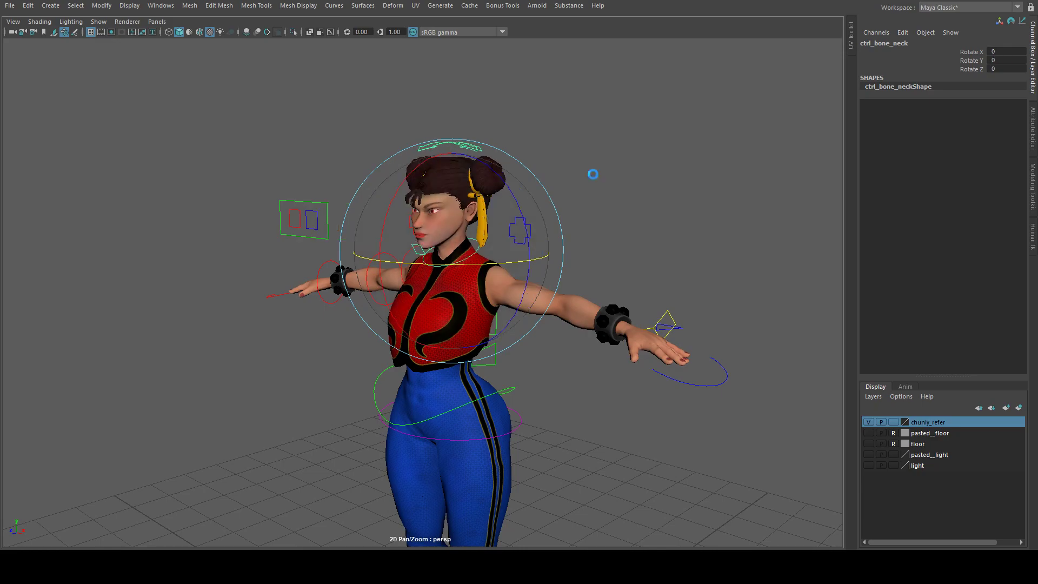
# - Try rotating the head control above the hair, and undo the rotation
pyautogui.click(453, 133)
pyautogui.moveTo(453, 133); pyautogui.dragTo(498, 157)
pyautogui.keyDown('alt'); pyautogui.moveTo(501, 158); pyautogui.dragTo(555, 180); pyautogui.keyUp('alt')
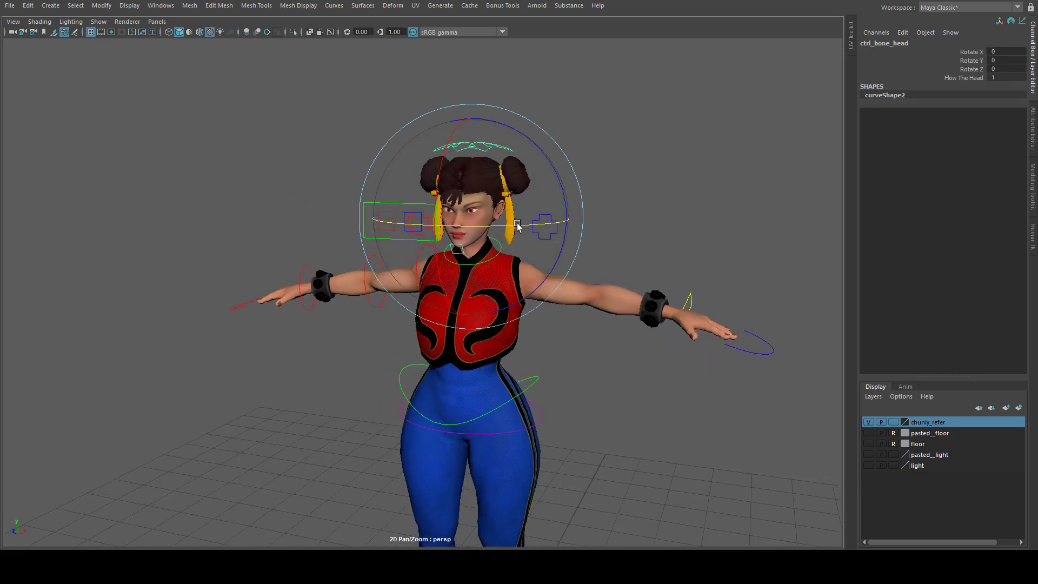
pyautogui.moveTo(564, 216); pyautogui.dragTo(557, 169)
pyautogui.hotkey('ctrl', 'z')
# - Try moving the eye aim control in front of the face, and undo the moves
pyautogui.moveTo(637, 227)
pyautogui.keyDown('alt'); pyautogui.mouseDown()
pyautogui.moveTo(681, 225)
pyautogui.moveTo(650, 211)
pyautogui.mouseUp(); pyautogui.keyUp('alt')
pyautogui.click(673, 217)
pyautogui.click(484, 208)
pyautogui.press('w')
pyautogui.keyDown('alt'); pyautogui.moveTo(480, 207); pyautogui.dragTo(329, 235); pyautogui.keyUp('alt')
pyautogui.keyDown('alt'); pyautogui.moveTo(468, 236); pyautogui.dragTo(637, 291, button='right'); pyautogui.keyUp('alt')
pyautogui.keyDown('alt'); pyautogui.moveTo(636, 291); pyautogui.dragTo(658, 294); pyautogui.keyUp('alt')
pyautogui.moveTo(383, 189); pyautogui.dragTo(506, 250)
pyautogui.scroll(-5, 383, 189)
pyautogui.hotkey('ctrl', 'z')
pyautogui.hotkey('ctrl', 'z')
# - Try rotating the cross-shaped controls on both sides of the head, and undo the rotation
pyautogui.keyDown('alt'); pyautogui.moveTo(607, 216); pyautogui.dragTo(574, 214); pyautogui.keyUp('alt')
pyautogui.click(576, 228)
pyautogui.click(542, 243)
pyautogui.keyDown('alt'); pyautogui.moveTo(595, 250); pyautogui.dragTo(656, 222); pyautogui.keyUp('alt')
pyautogui.press('e')
pyautogui.click(619, 225)
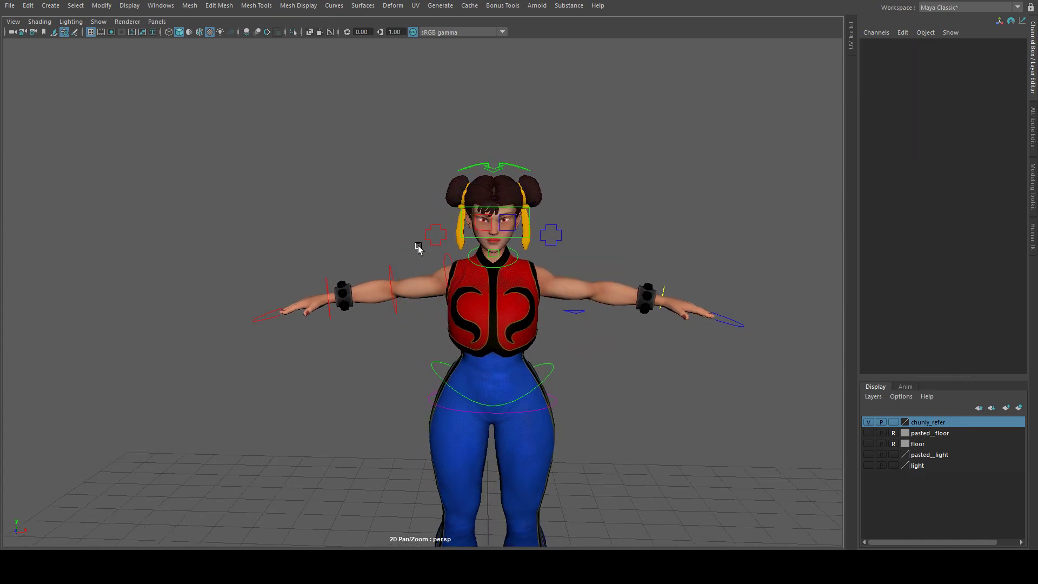
pyautogui.click(432, 232)
pyautogui.moveTo(437, 193)
pyautogui.mouseDown()
pyautogui.moveTo(424, 193)
pyautogui.moveTo(443, 203)
pyautogui.mouseUp()
pyautogui.hotkey('ctrl', 'z')
pyautogui.click(627, 263)
# - Set the left hand control's IK_FK Blend to 0 so the arm uses FK
pyautogui.keyDown('alt'); pyautogui.moveTo(626, 281); pyautogui.dragTo(609, 243, button='middle'); pyautogui.keyUp('alt')
pyautogui.keyDown('alt'); pyautogui.moveTo(609, 243); pyautogui.dragTo(574, 246); pyautogui.keyUp('alt')
pyautogui.keyDown('alt'); pyautogui.moveTo(574, 246); pyautogui.dragTo(575, 182, button='middle'); pyautogui.keyUp('alt')
pyautogui.keyDown('alt'); pyautogui.moveTo(642, 267); pyautogui.dragTo(619, 266, button='right'); pyautogui.keyUp('alt')
pyautogui.keyDown('alt'); pyautogui.moveTo(618, 266); pyautogui.dragTo(523, 296, button='middle'); pyautogui.keyUp('alt')
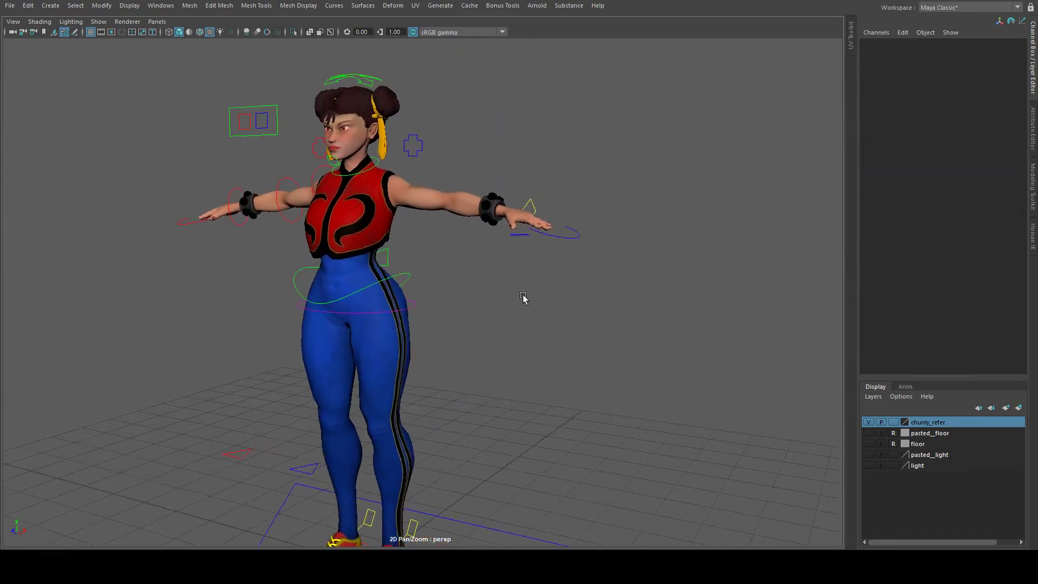
pyautogui.moveTo(578, 249); pyautogui.dragTo(583, 256)
pyautogui.keyDown('alt'); pyautogui.moveTo(613, 260); pyautogui.dragTo(553, 279); pyautogui.keyUp('alt')
pyautogui.keyDown('alt'); pyautogui.moveTo(553, 280); pyautogui.dragTo(598, 275, button='right'); pyautogui.keyUp('alt')
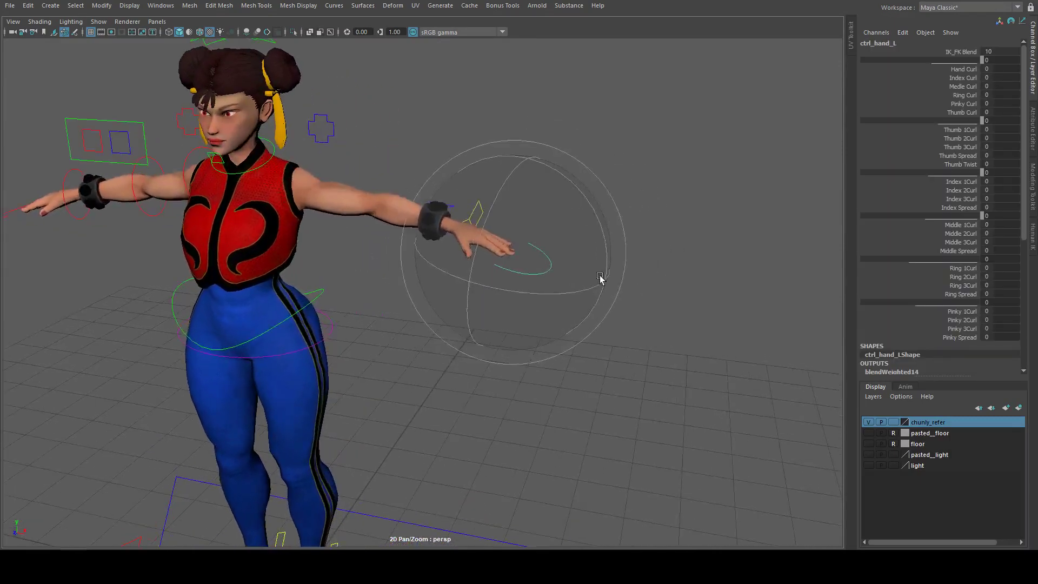
pyautogui.press('w')
pyautogui.keyDown('alt'); pyautogui.moveTo(600, 277); pyautogui.dragTo(595, 289); pyautogui.keyUp('alt')
pyautogui.keyDown('alt'); pyautogui.moveTo(603, 270); pyautogui.dragTo(571, 278, button='middle'); pyautogui.keyUp('alt')
pyautogui.click(535, 323)
pyautogui.click(522, 293)
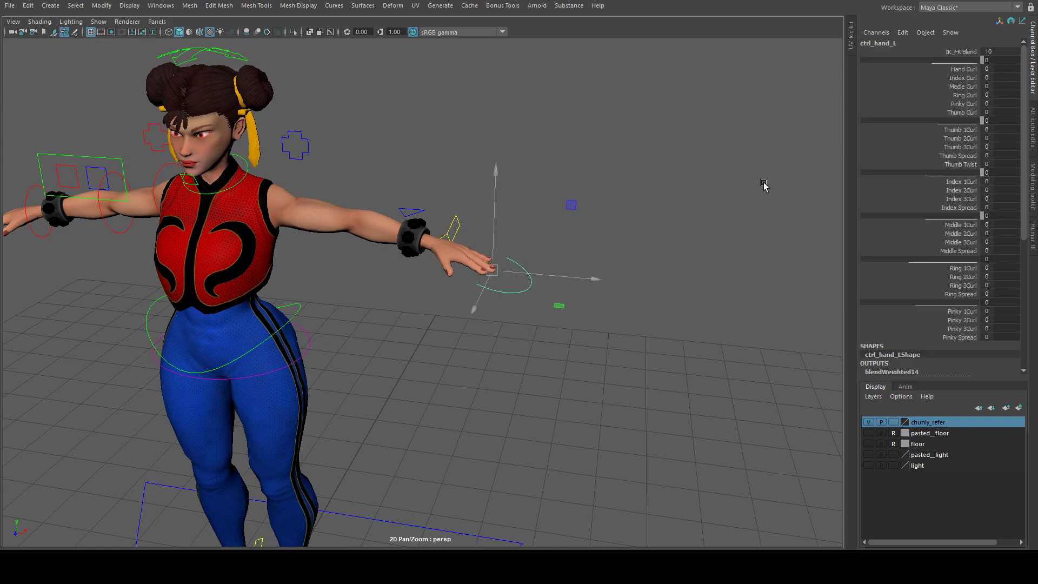
pyautogui.click(963, 51)
pyautogui.moveTo(765, 137); pyautogui.dragTo(551, 148, button='middle')
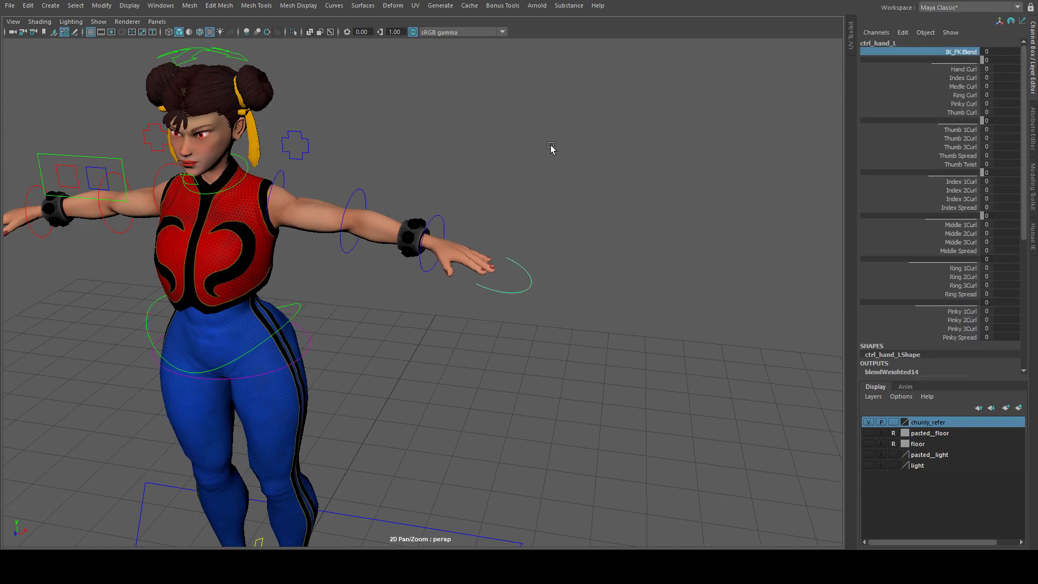
# - Try the left hand's Hand Curl down to -5, and reset it to 0
pyautogui.scroll(3, 650, 272)
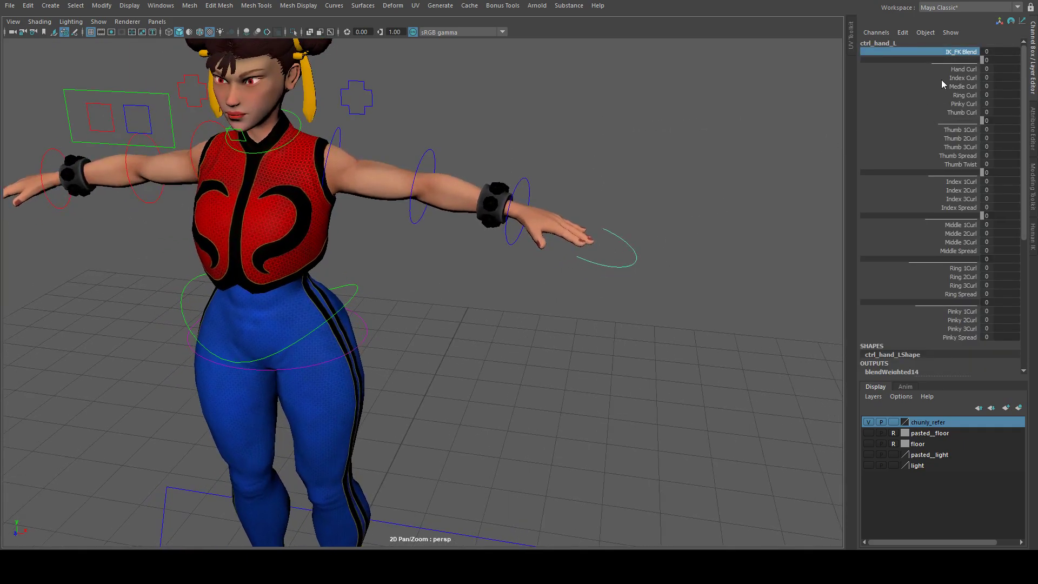
pyautogui.click(963, 69)
pyautogui.moveTo(706, 136); pyautogui.dragTo(773, 134, button='middle')
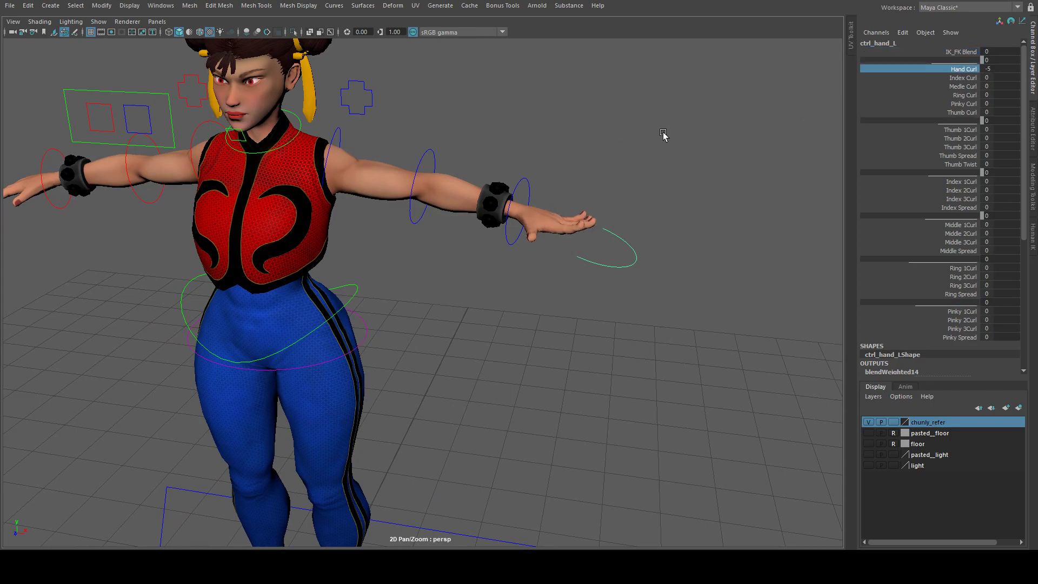
pyautogui.doubleClick(1001, 69)
pyautogui.write('0')
pyautogui.press('Return')
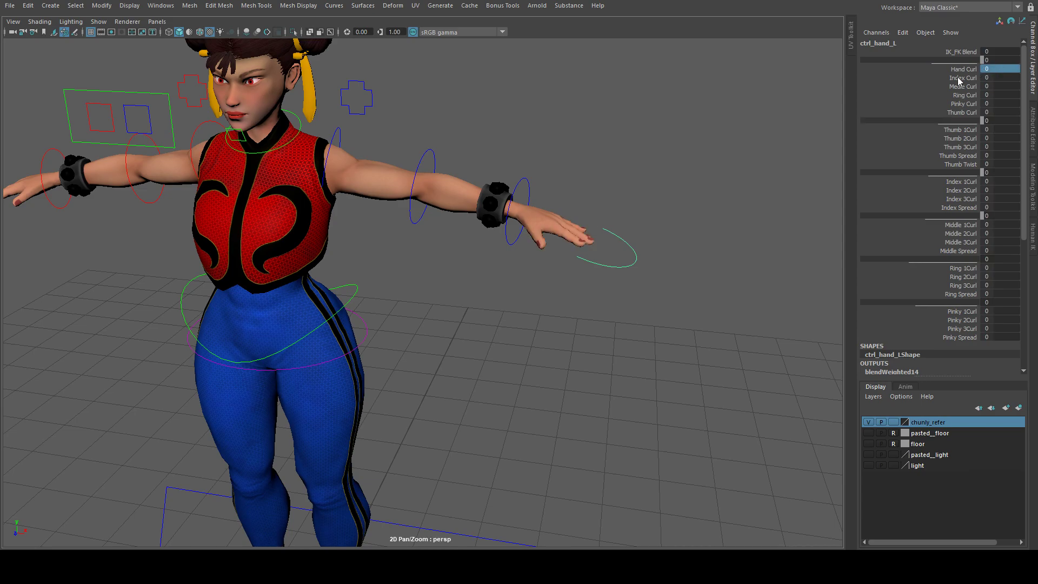
# - Test the left hand's Index, Medle, Ring and Pinky Curl attributes one finger at a time
pyautogui.click(961, 79)
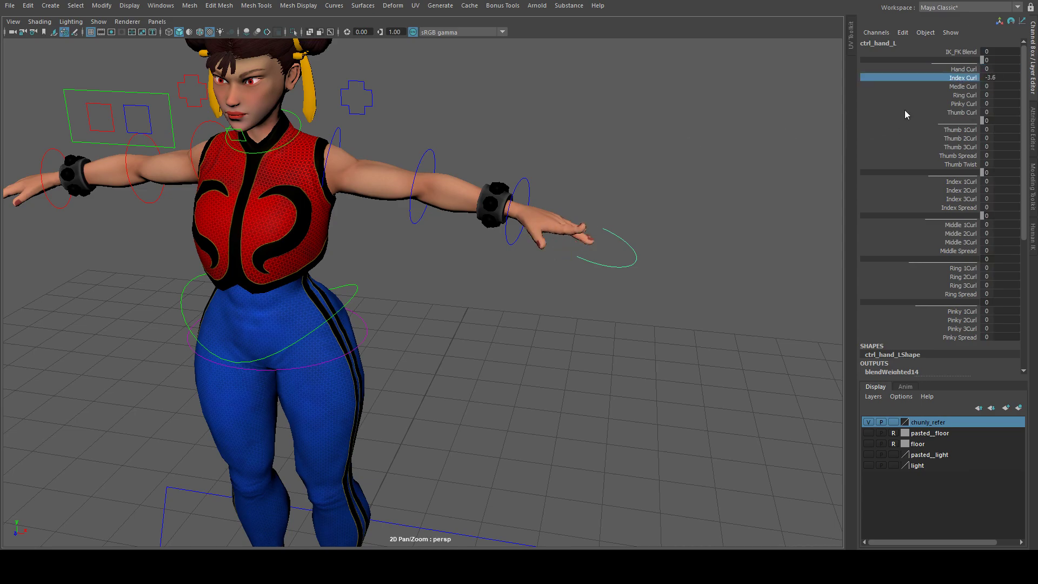
pyautogui.click(967, 87)
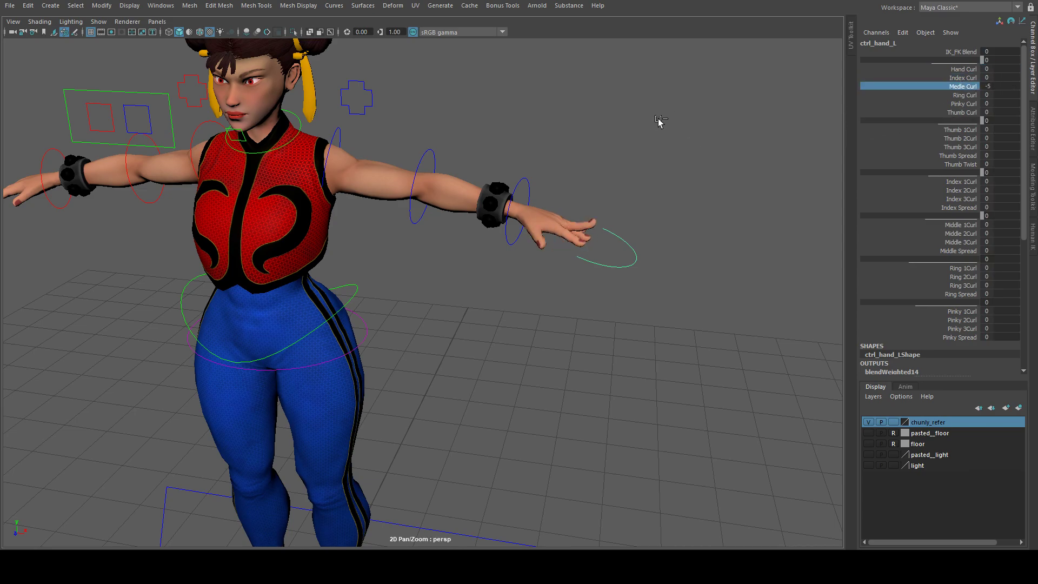
pyautogui.click(957, 96)
pyautogui.click(955, 102)
pyautogui.keyDown('alt'); pyautogui.moveTo(786, 132); pyautogui.dragTo(743, 135); pyautogui.keyUp('alt')
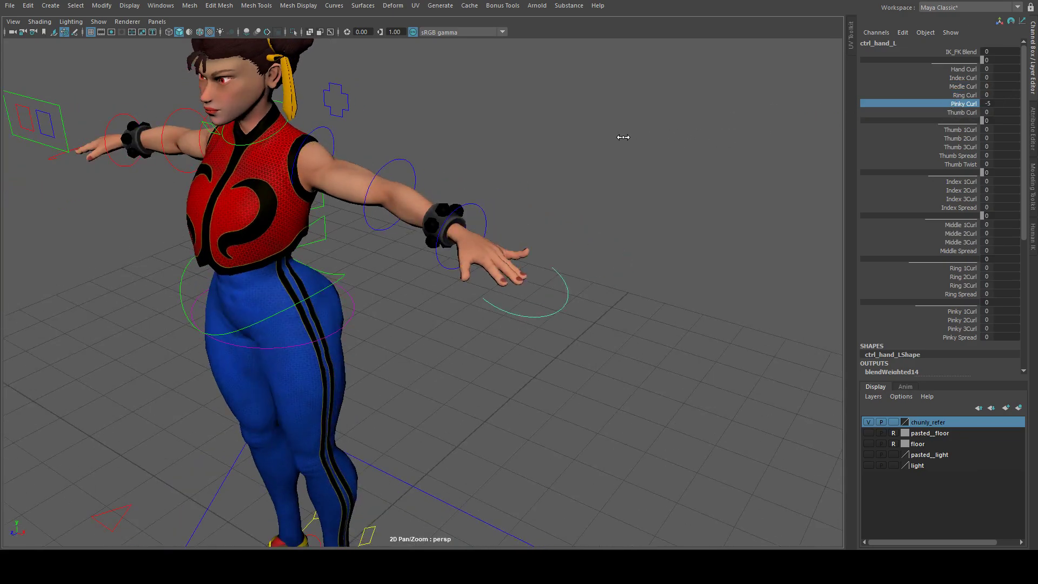
# - Test the left hand's Thumb Spread, Thumb Twist, Middle Spread and Index Spread attributes one at a time, resetting each to 0
pyautogui.click(955, 157)
pyautogui.keyDown('alt'); pyautogui.moveTo(640, 160); pyautogui.dragTo(689, 146); pyautogui.keyUp('alt')
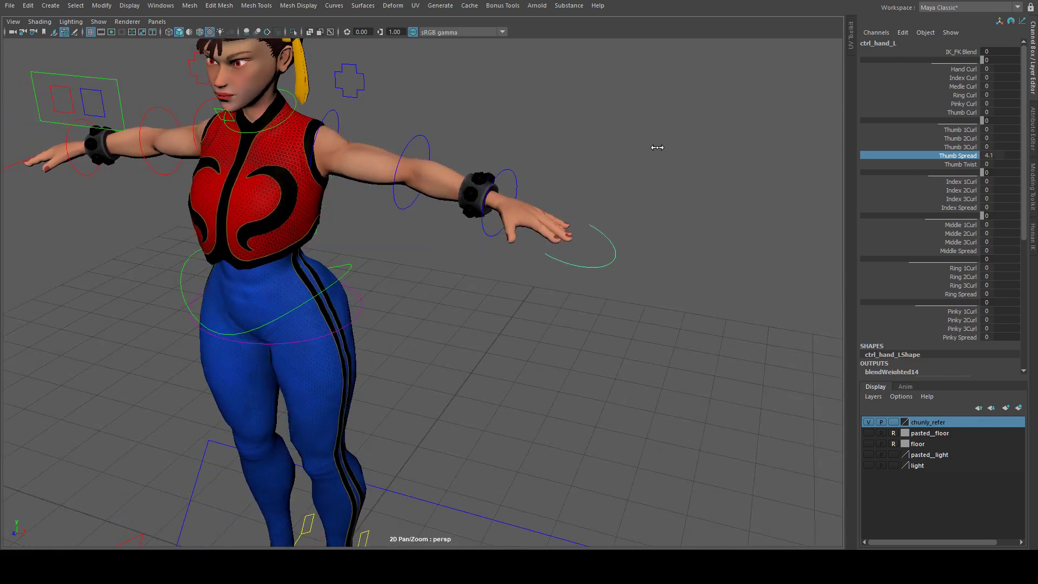
pyautogui.click(942, 165)
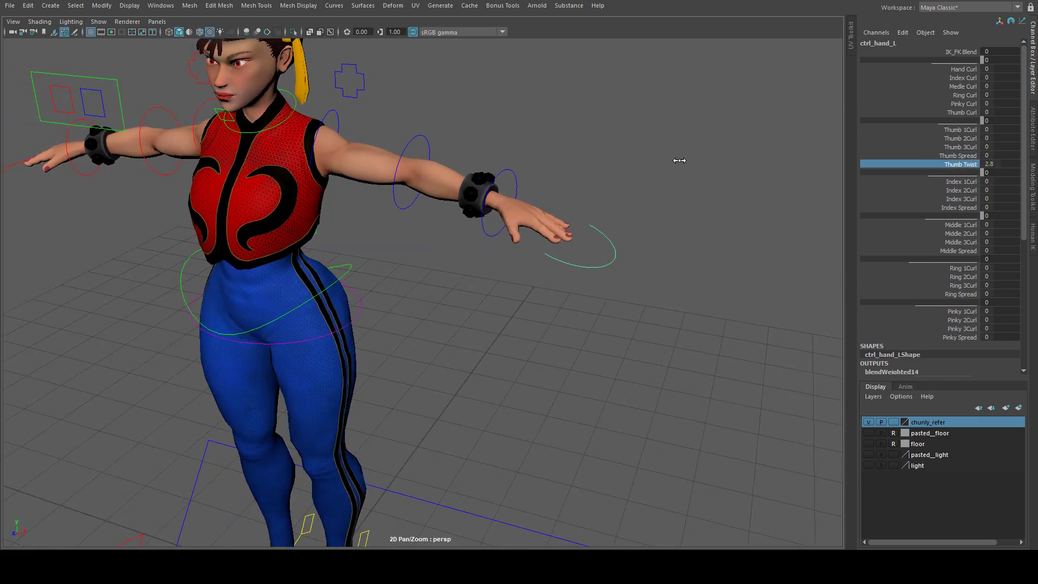
pyautogui.click(945, 251)
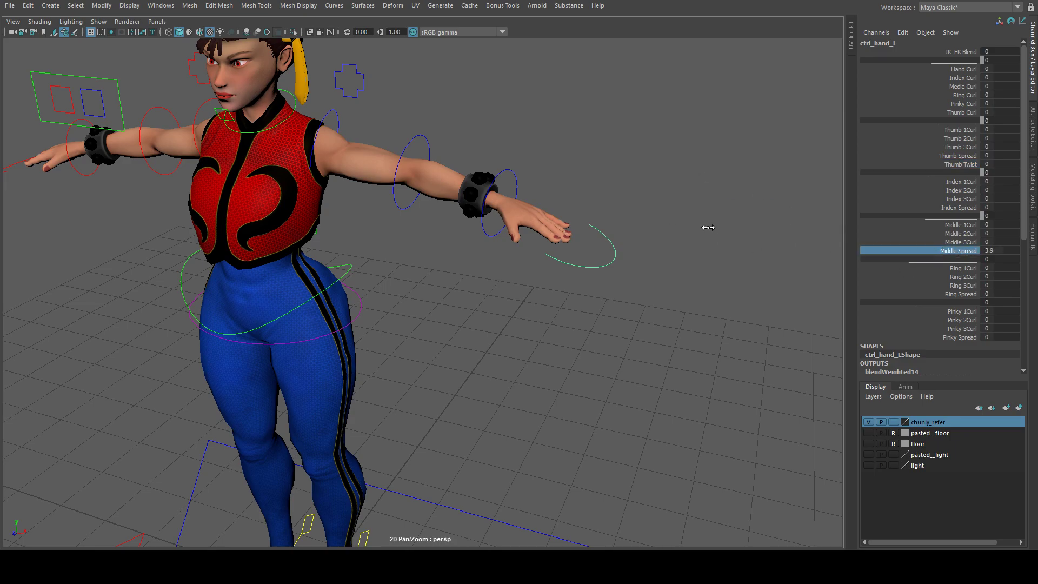
pyautogui.click(954, 208)
pyautogui.moveTo(767, 225); pyautogui.dragTo(783, 225, button='middle')
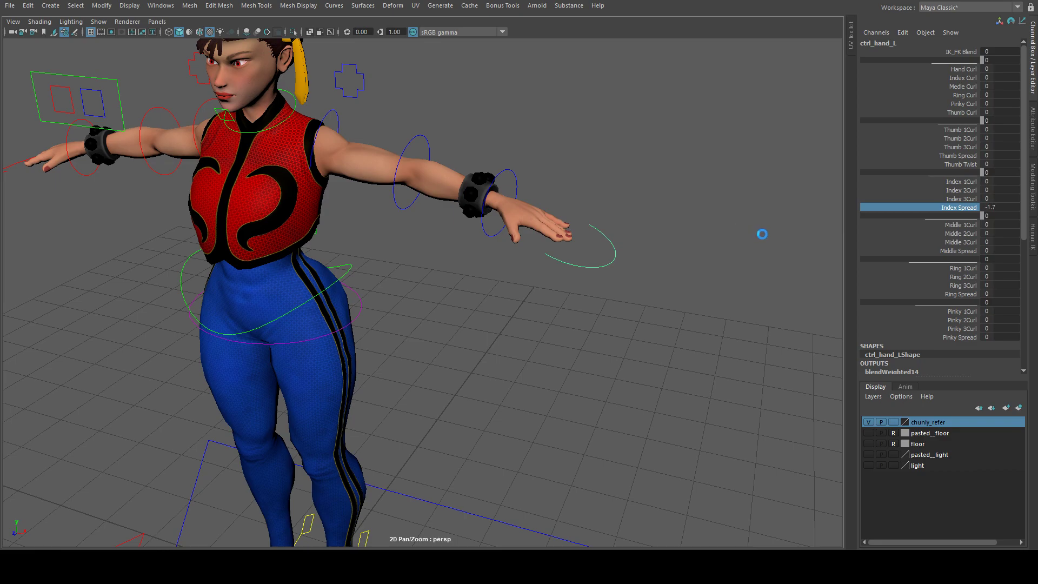
# - Try curling the left index finger joint by joint, with Index 1Curl at 4.5, Index 2Curl at 6 and Index 3Curl at 5.3
pyautogui.keyDown('alt'); pyautogui.moveTo(766, 215); pyautogui.dragTo(729, 218); pyautogui.keyUp('alt')
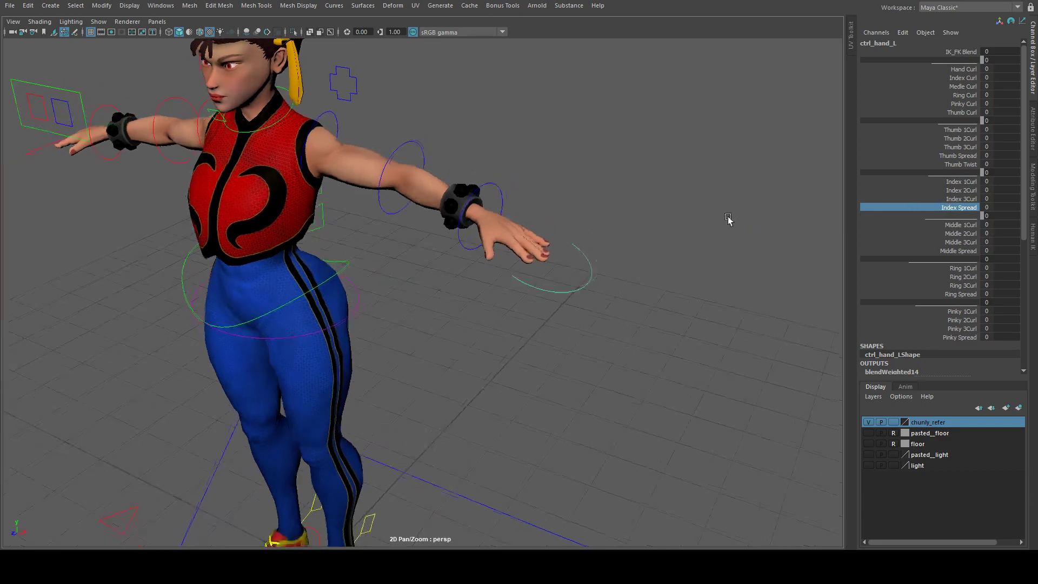
pyautogui.click(961, 182)
pyautogui.moveTo(646, 212); pyautogui.dragTo(669, 208, button='middle')
pyautogui.click(953, 190)
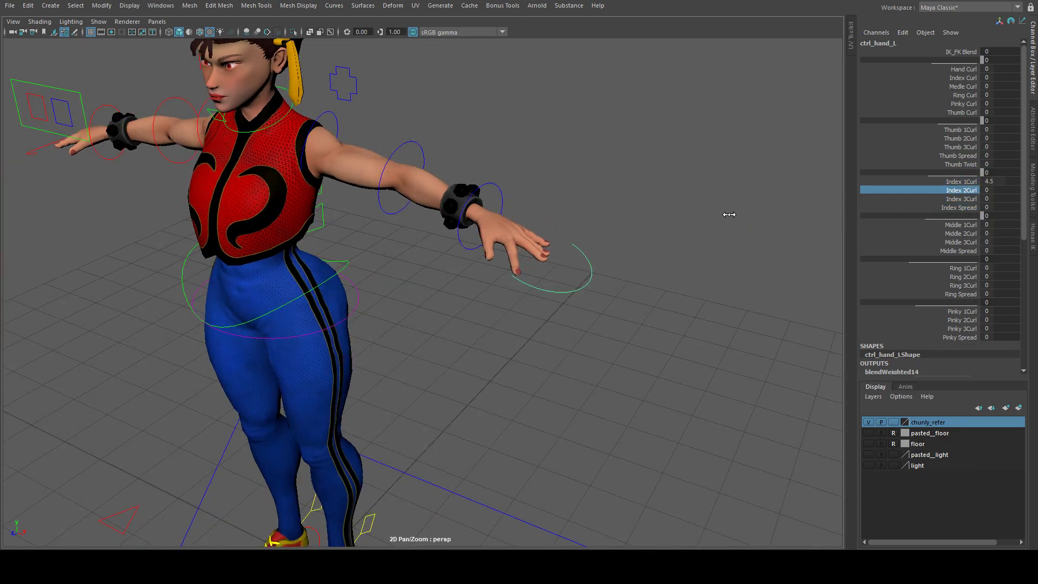
pyautogui.click(961, 200)
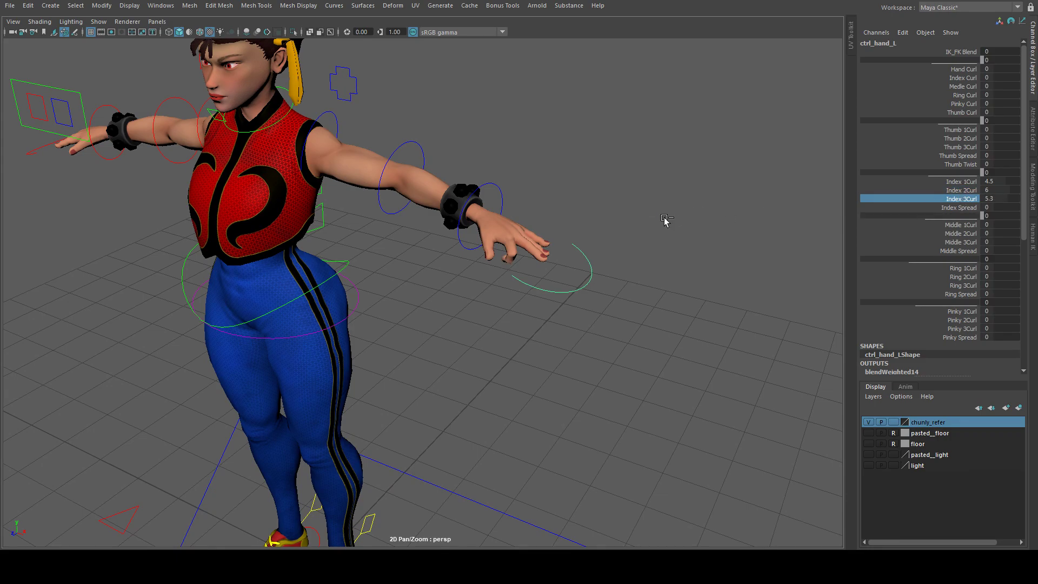
# - Try bending the left arm in FK by rotating its elbow and wrist controls
pyautogui.keyDown('alt'); pyautogui.moveTo(693, 227); pyautogui.dragTo(624, 232, button='right'); pyautogui.keyUp('alt')
pyautogui.keyDown('alt'); pyautogui.moveTo(623, 232); pyautogui.dragTo(682, 224); pyautogui.keyUp('alt')
pyautogui.keyDown('alt'); pyautogui.moveTo(562, 246); pyautogui.dragTo(639, 225, button='middle'); pyautogui.keyUp('alt')
pyautogui.keyDown('alt'); pyautogui.moveTo(640, 225); pyautogui.dragTo(514, 233, button='right'); pyautogui.keyUp('alt')
pyautogui.keyDown('alt'); pyautogui.moveTo(513, 233); pyautogui.dragTo(519, 214, button='middle'); pyautogui.keyUp('alt')
pyautogui.keyDown('alt'); pyautogui.moveTo(518, 214); pyautogui.dragTo(505, 207); pyautogui.keyUp('alt')
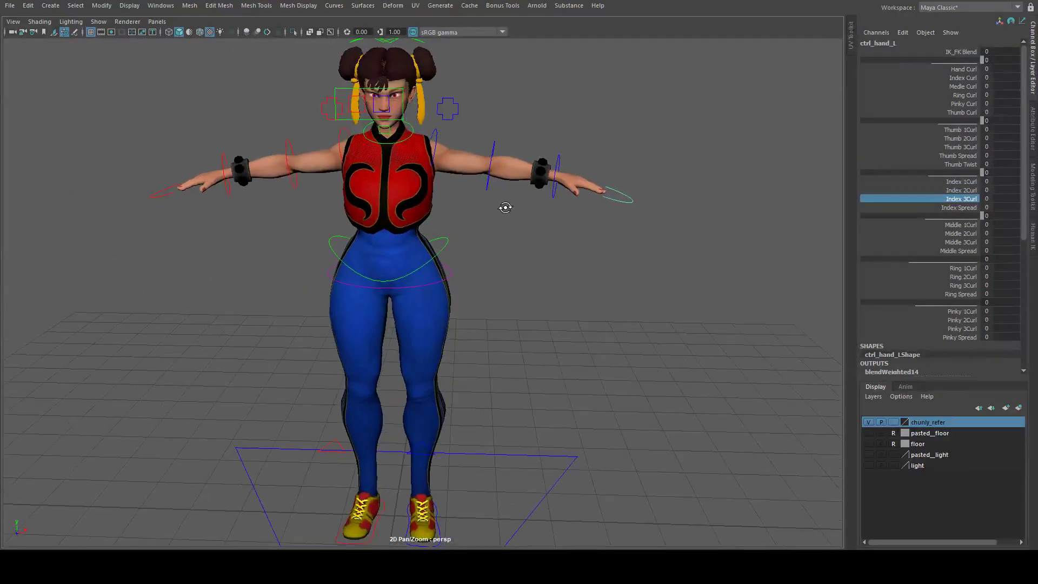
pyautogui.click(492, 162)
pyautogui.press('e')
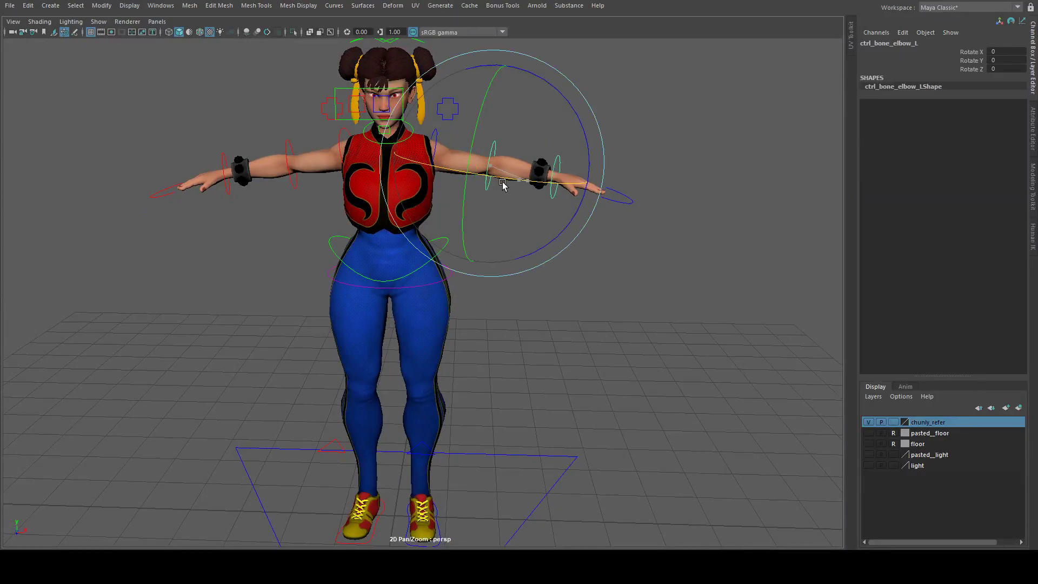
pyautogui.click(570, 197)
pyautogui.click(555, 162)
pyautogui.moveTo(546, 184); pyautogui.dragTo(530, 227)
pyautogui.click(714, 265)
pyautogui.keyDown('alt'); pyautogui.moveTo(713, 265); pyautogui.dragTo(644, 265); pyautogui.keyUp('alt')
# - Undo the left arm's test rotations
pyautogui.click(622, 276)
pyautogui.hotkey('ctrl', 'z')
pyautogui.hotkey('ctrl', 'z')
pyautogui.hotkey('ctrl', 'z')
pyautogui.hotkey('ctrl', 'z')
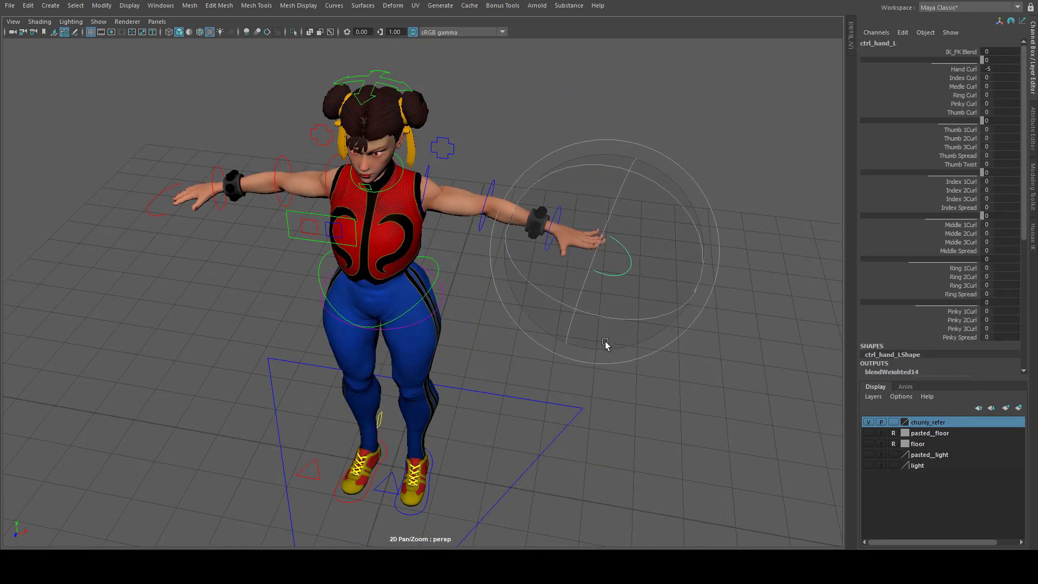
# - Reset the left hand's Hand Curl attribute and deselect the hand control
pyautogui.keyDown('alt'); pyautogui.moveTo(605, 341); pyautogui.dragTo(688, 354); pyautogui.keyUp('alt')
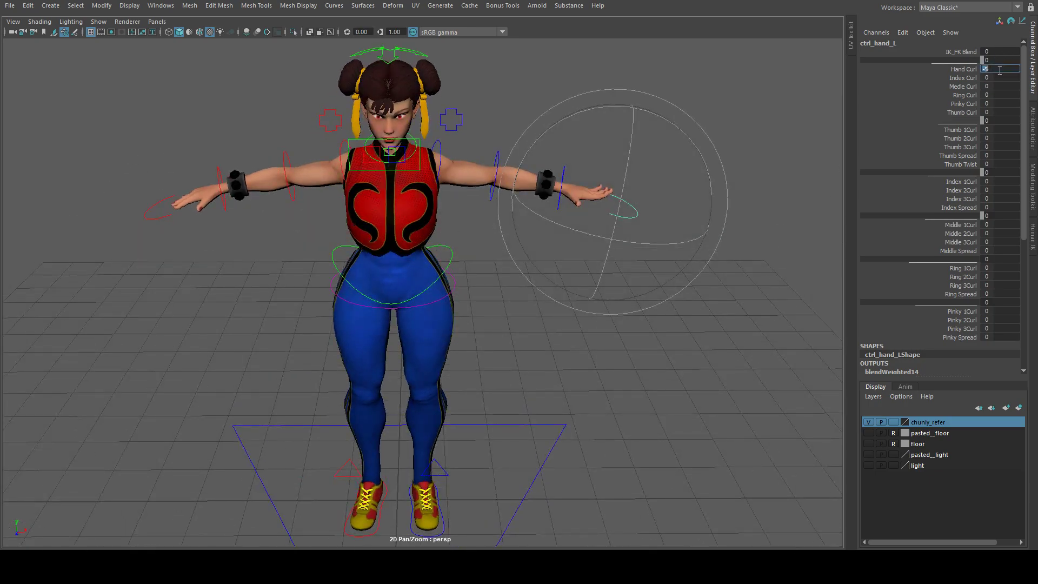
pyautogui.press('Return')
pyautogui.click(692, 355)
# - Examine the whole character in its default pose from the front, both up close and at full length
pyautogui.keyDown('alt'); pyautogui.moveTo(690, 354); pyautogui.dragTo(524, 319, button='right'); pyautogui.keyUp('alt')
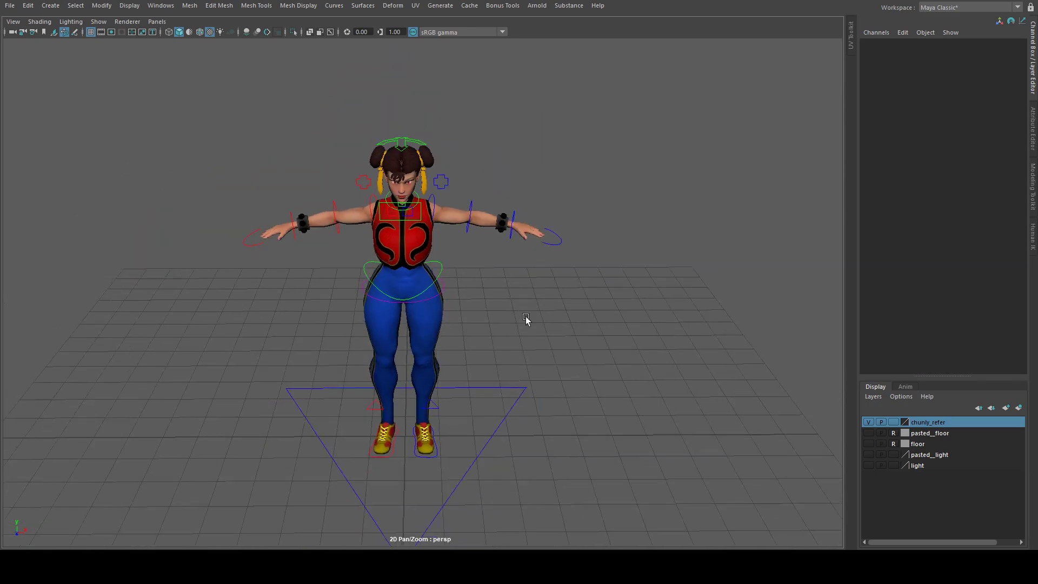
pyautogui.keyDown('alt'); pyautogui.moveTo(524, 319); pyautogui.dragTo(523, 283, button='middle'); pyautogui.keyUp('alt')
pyautogui.keyDown('alt'); pyautogui.moveTo(524, 283); pyautogui.dragTo(523, 268); pyautogui.keyUp('alt')
pyautogui.keyDown('alt'); pyautogui.moveTo(524, 267); pyautogui.dragTo(534, 275, button='middle'); pyautogui.keyUp('alt')
pyautogui.keyDown('alt'); pyautogui.moveTo(335, 165); pyautogui.dragTo(401, 211, button='middle'); pyautogui.keyUp('alt')
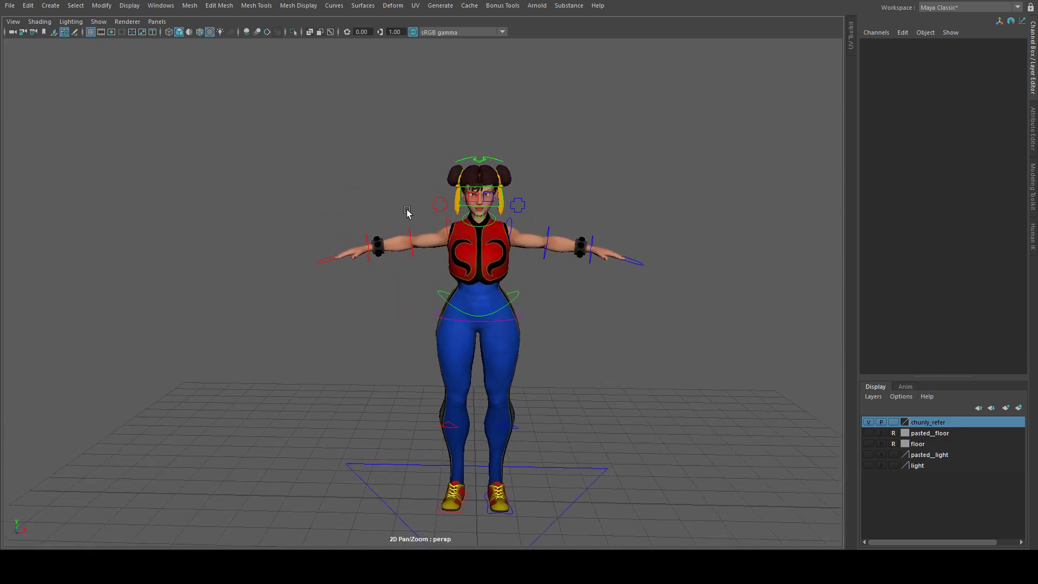
pyautogui.keyDown('alt'); pyautogui.moveTo(188, 104); pyautogui.dragTo(182, 66, button='middle'); pyautogui.keyUp('alt')
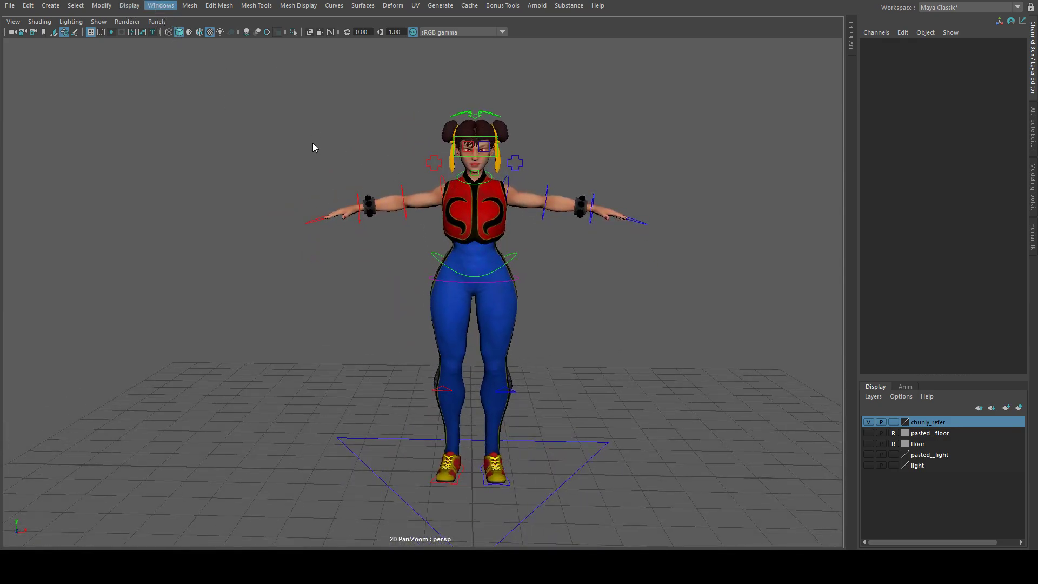
pyautogui.scroll(5, 487, 203)
pyautogui.keyDown('alt'); pyautogui.moveTo(491, 203); pyautogui.dragTo(464, 251, button='middle'); pyautogui.keyUp('alt')
pyautogui.scroll(4, 465, 250)
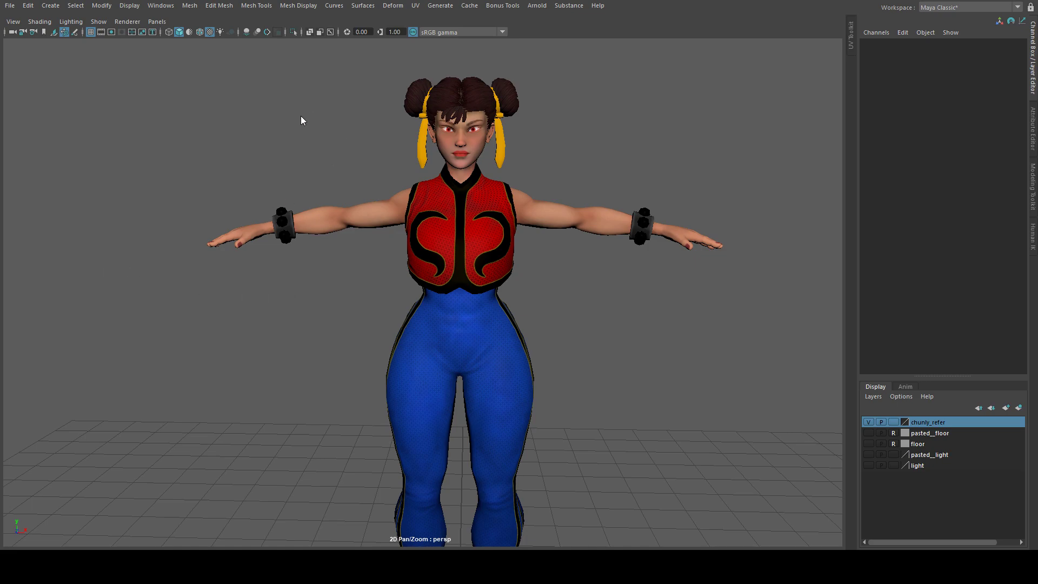
pyautogui.keyDown('alt'); pyautogui.moveTo(510, 196); pyautogui.dragTo(417, 202, button='right'); pyautogui.keyUp('alt')
pyautogui.keyDown('alt'); pyautogui.moveTo(485, 247); pyautogui.dragTo(489, 199, button='middle'); pyautogui.keyUp('alt')
pyautogui.keyDown('alt'); pyautogui.moveTo(489, 199); pyautogui.dragTo(430, 217); pyautogui.keyUp('alt')
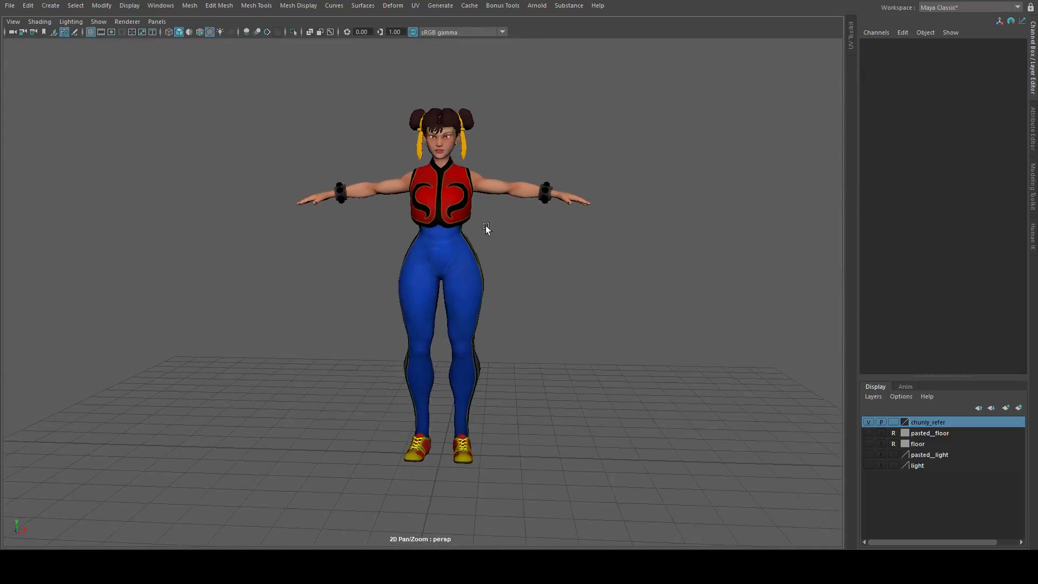